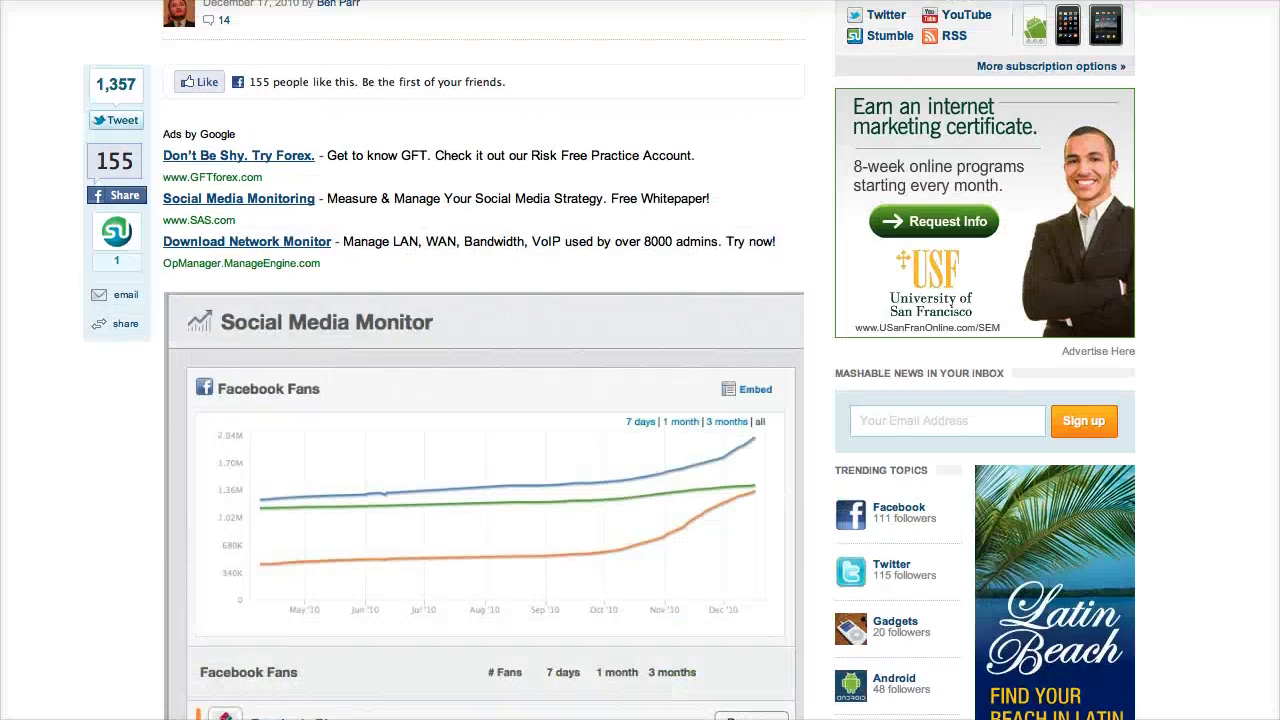
Scroll down the Mashable article and dismiss the Bluetooth audio failure alert
{"action": "scroll", "coordinate": [640, 360], "scroll_direction": "down", "scroll_amount": 1}
{"action": "scroll", "coordinate": [640, 360], "scroll_direction": "down", "scroll_amount": 1}
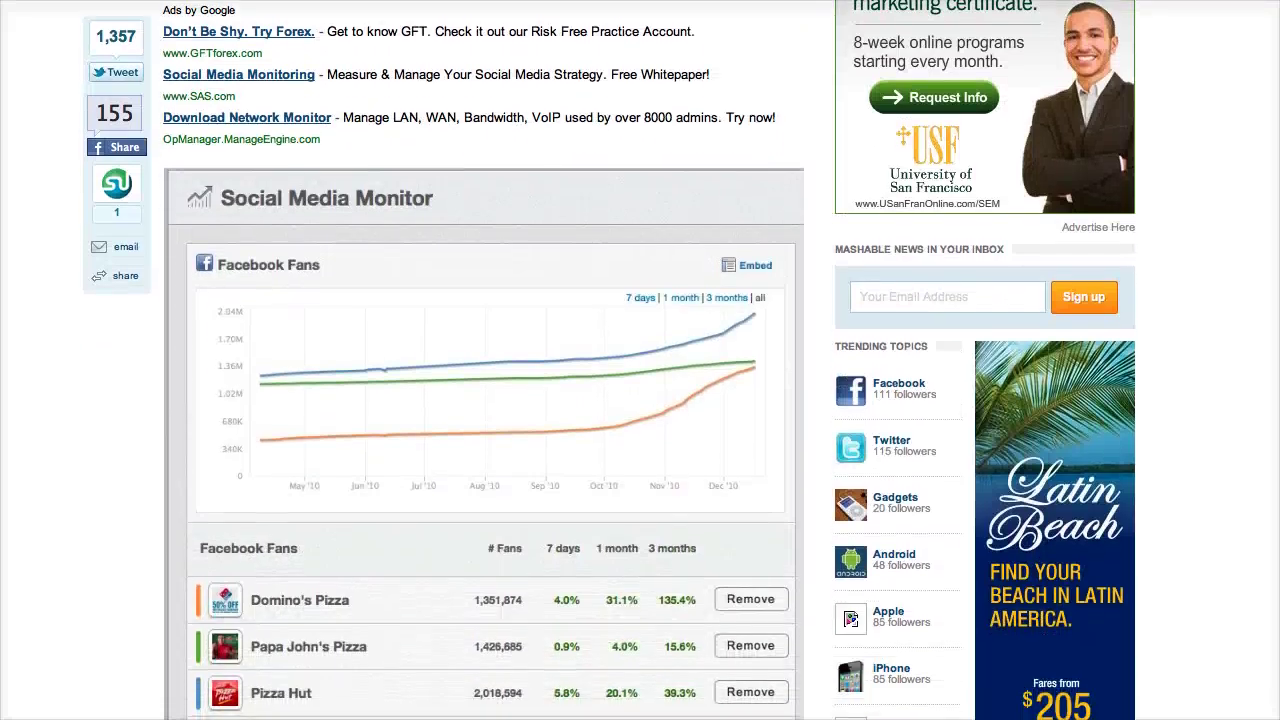
{"action": "scroll", "coordinate": [1081, 448], "scroll_direction": "down", "scroll_amount": 1}
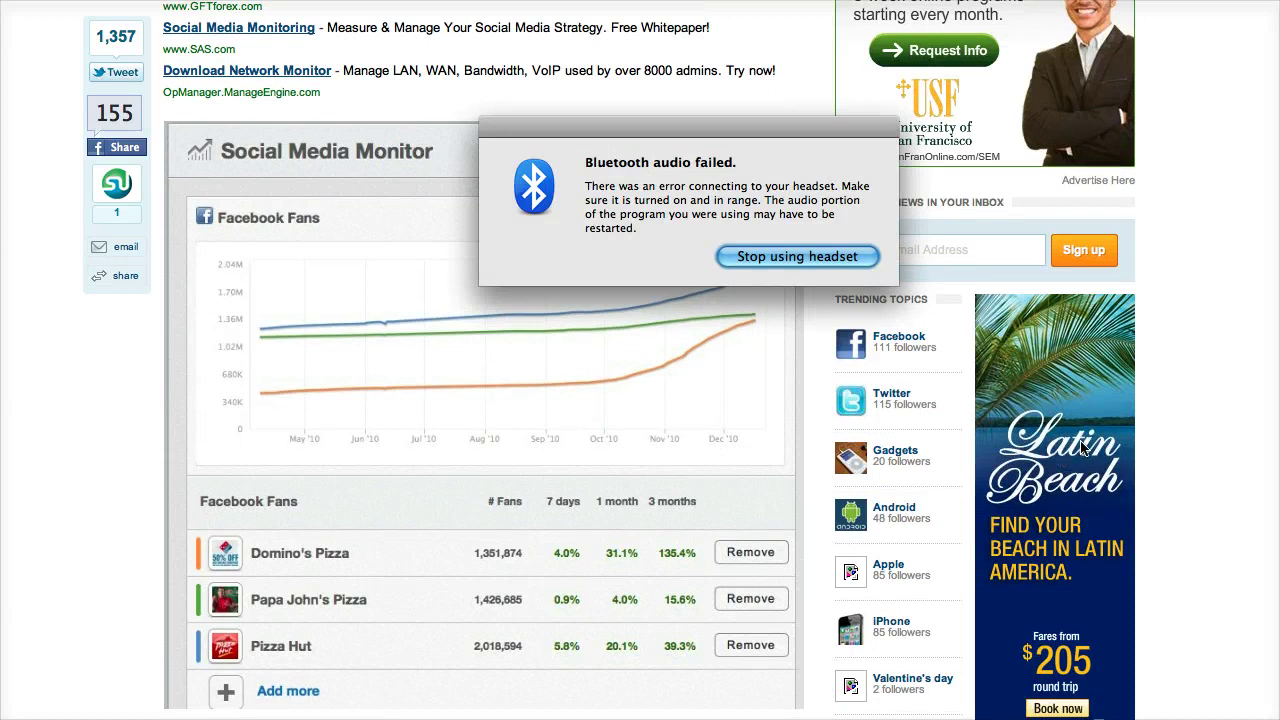
{"action": "left_click", "coordinate": [724, 256]}
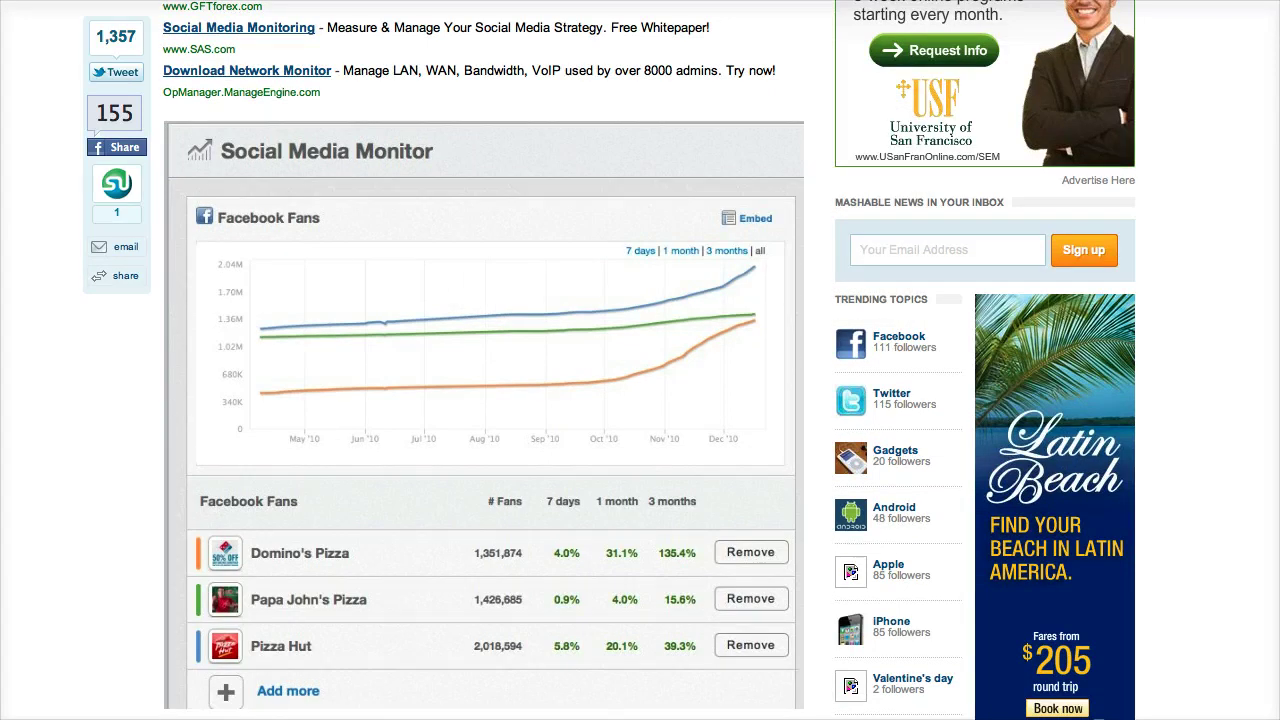
Keep reading the article, closing the Bluetooth audio alert each time it reappears
{"action": "scroll", "coordinate": [649, 360], "scroll_direction": "up", "scroll_amount": 1}
{"action": "scroll", "coordinate": [649, 360], "scroll_direction": "down", "scroll_amount": 1}
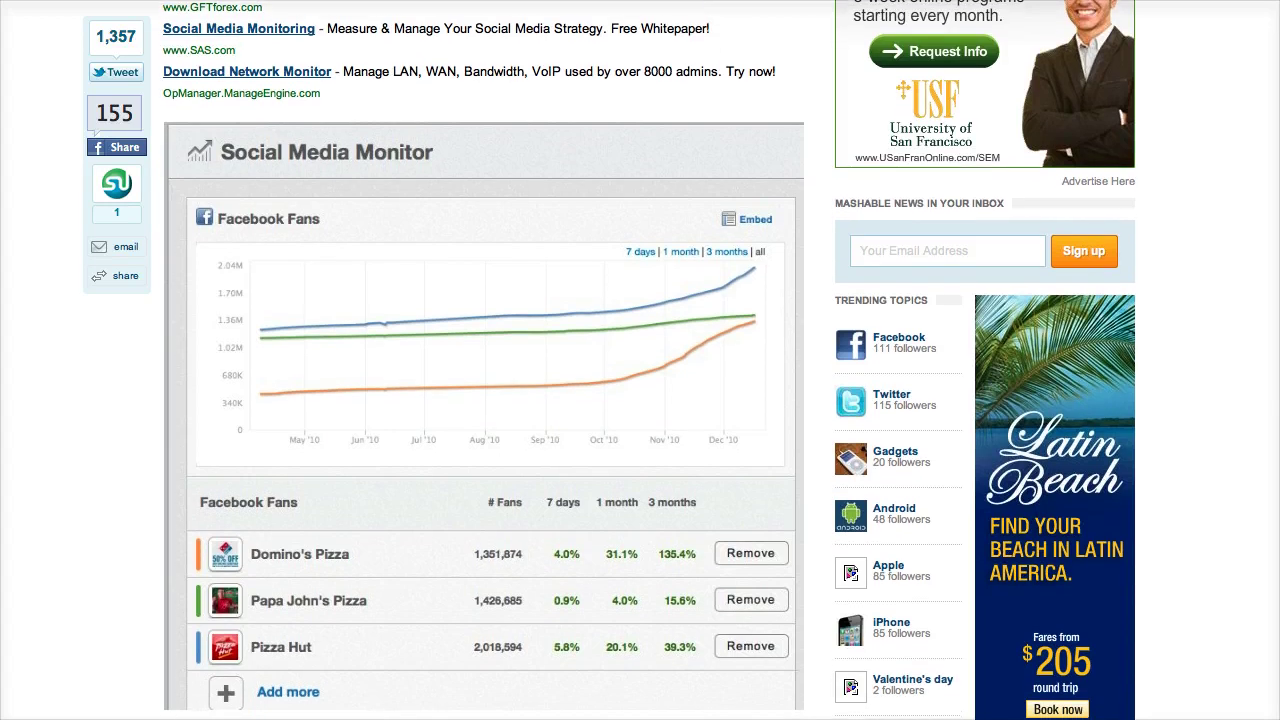
{"action": "scroll", "coordinate": [649, 360], "scroll_direction": "down", "scroll_amount": 1}
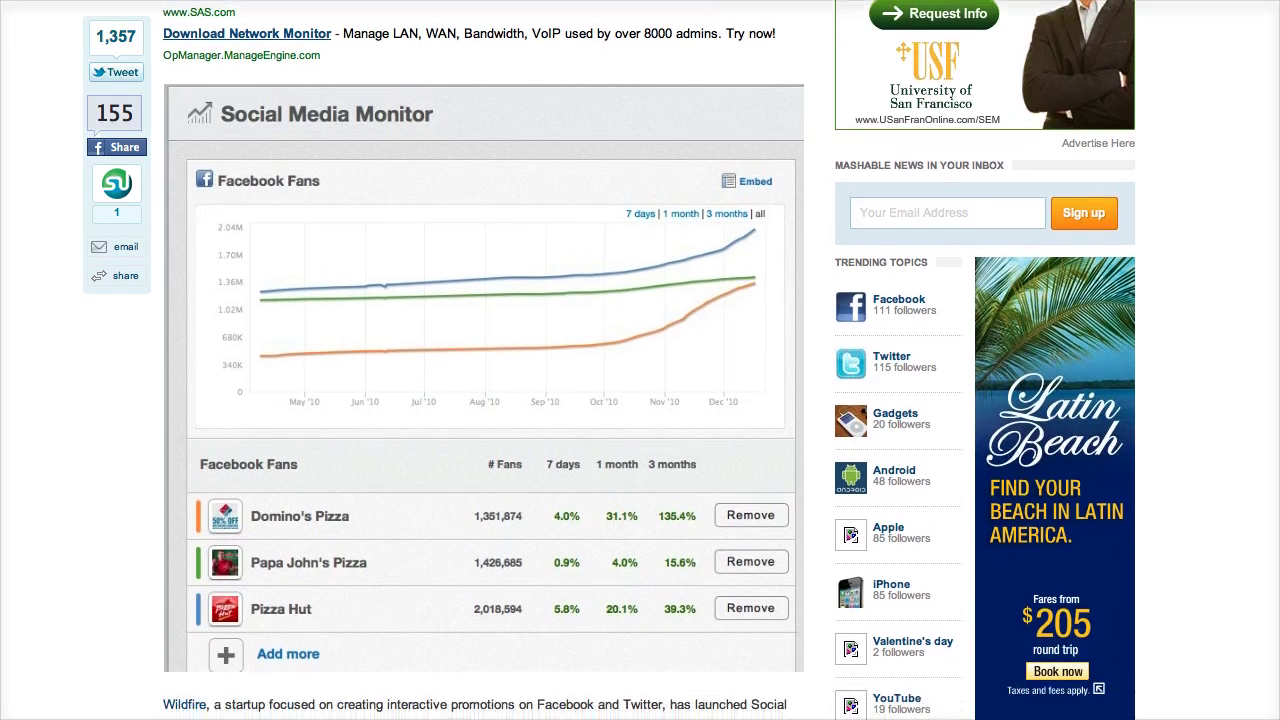
{"action": "scroll", "coordinate": [649, 360], "scroll_direction": "down", "scroll_amount": 1}
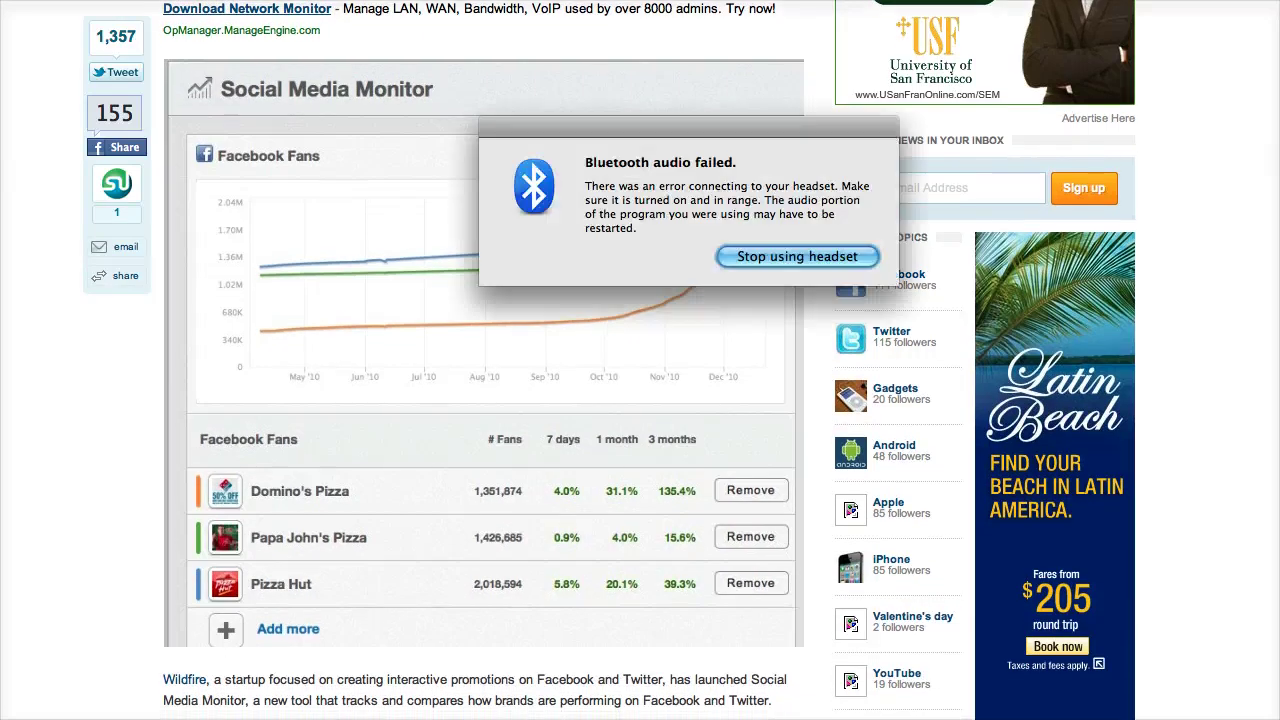
{"action": "scroll", "coordinate": [649, 400], "scroll_direction": "down", "scroll_amount": 1}
{"action": "left_click", "coordinate": [822, 258]}
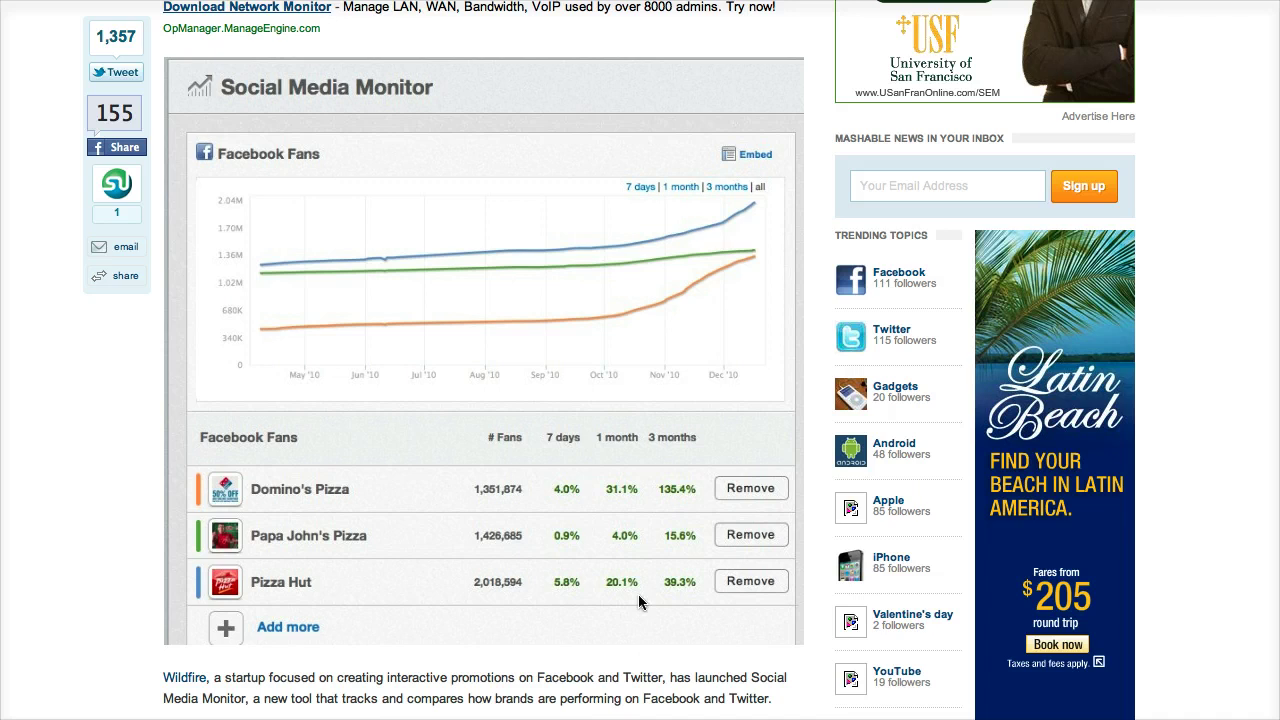
{"action": "scroll", "coordinate": [638, 594], "scroll_direction": "down", "scroll_amount": 1}
{"action": "scroll", "coordinate": [638, 594], "scroll_direction": "down", "scroll_amount": 4}
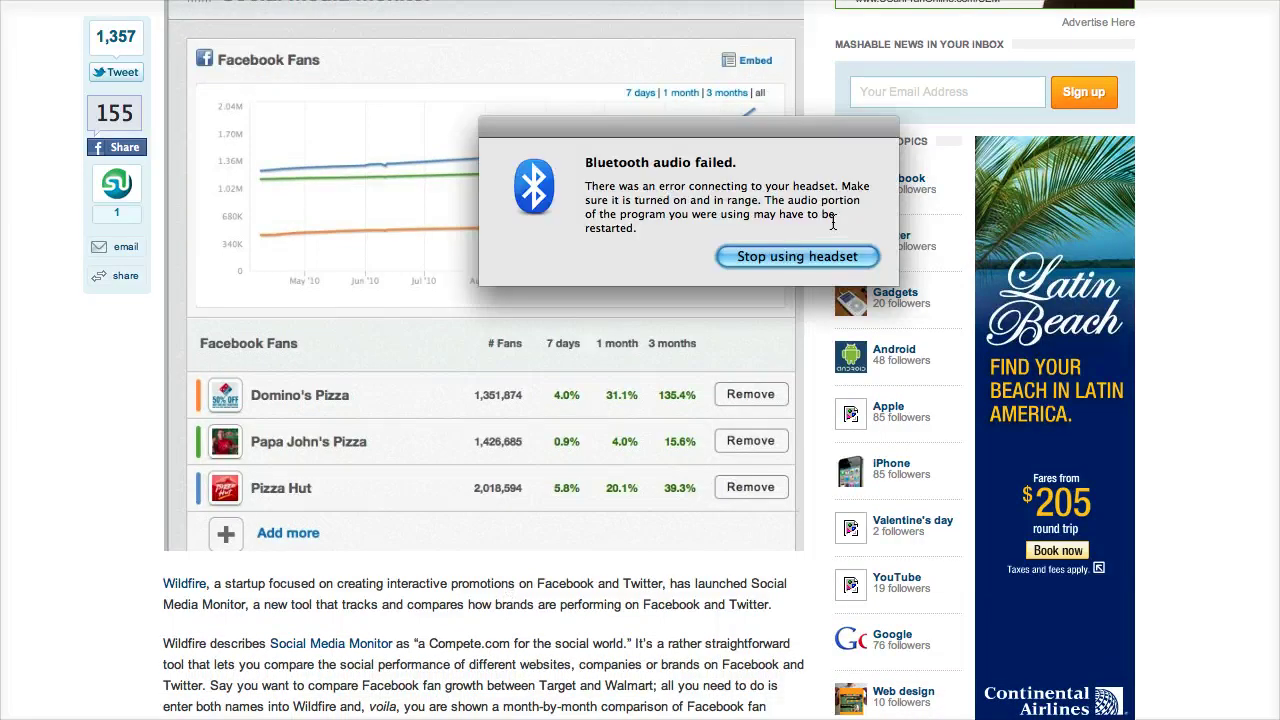
{"action": "left_click", "coordinate": [826, 256]}
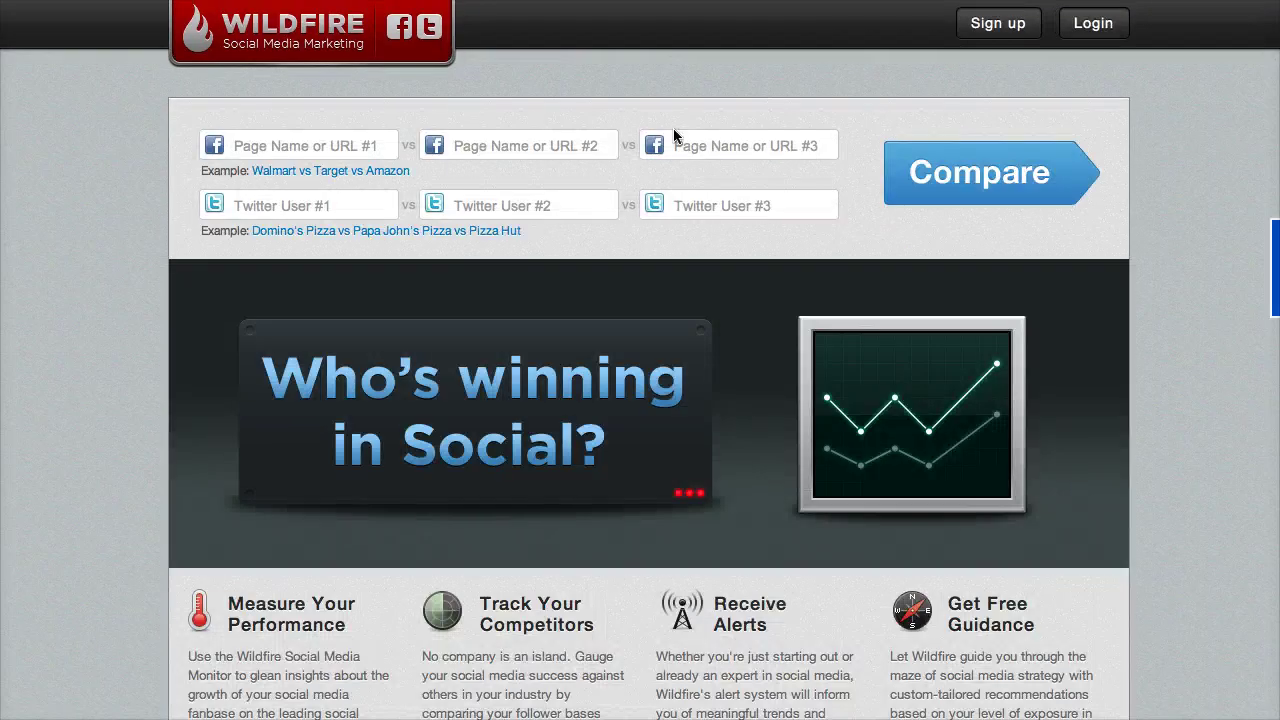
Scroll the Wildfire homepage down and back up to reach the sign-up form
{"action": "scroll", "coordinate": [280, 385], "scroll_direction": "down", "scroll_amount": 2}
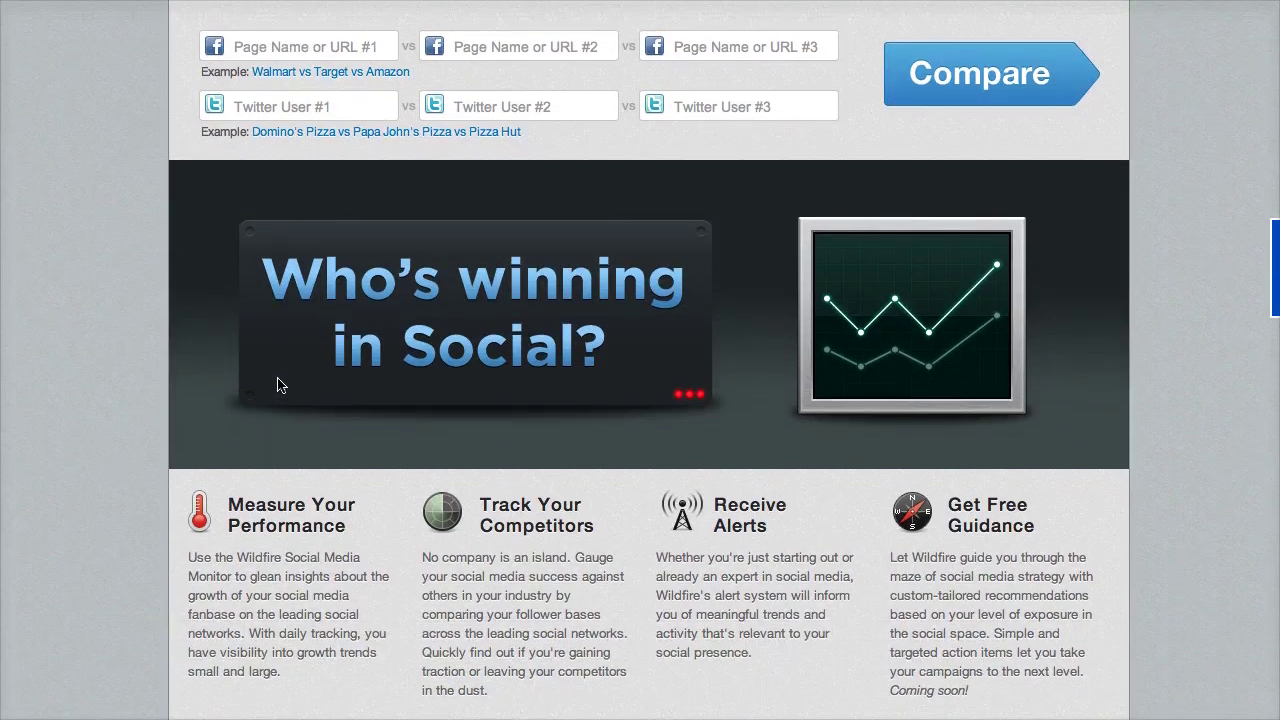
{"action": "scroll", "coordinate": [280, 385], "scroll_direction": "up", "scroll_amount": 2}
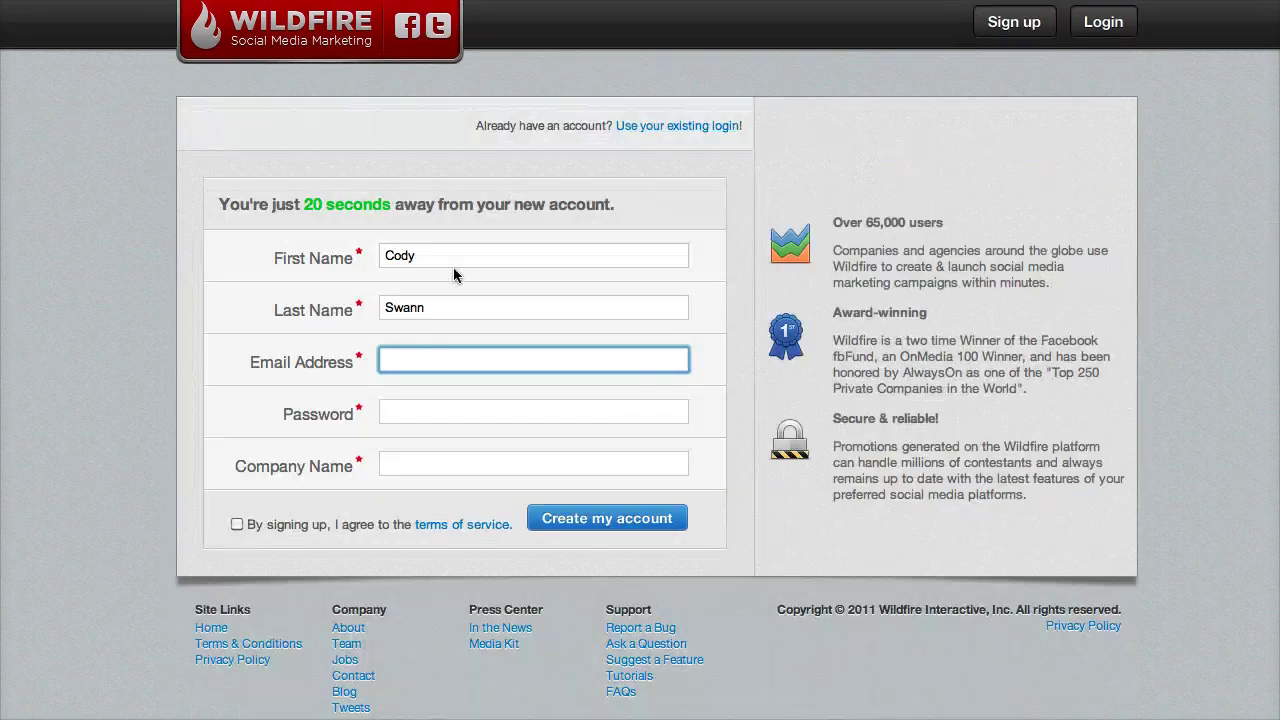
Fill the e-mail field with the saved work e-mail from the autofill suggestions
{"action": "type", "text": "cody"}
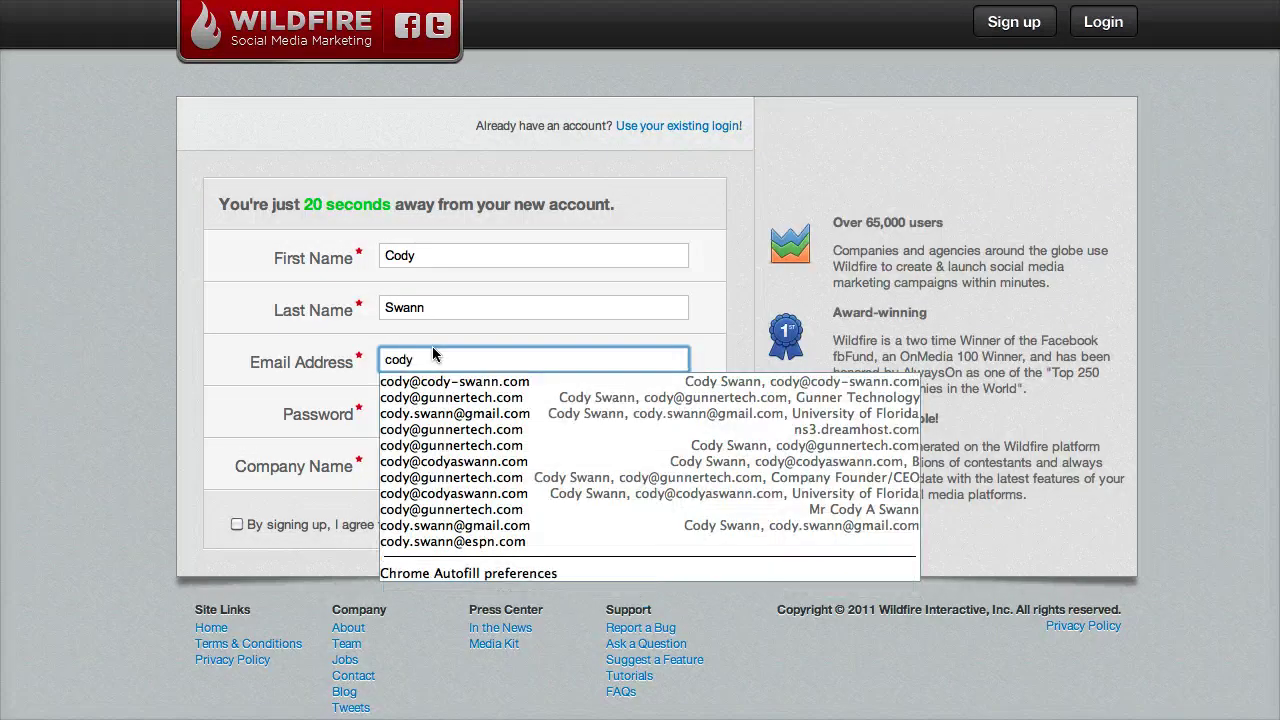
{"action": "key", "text": "Down"}
{"action": "key", "text": "Down"}
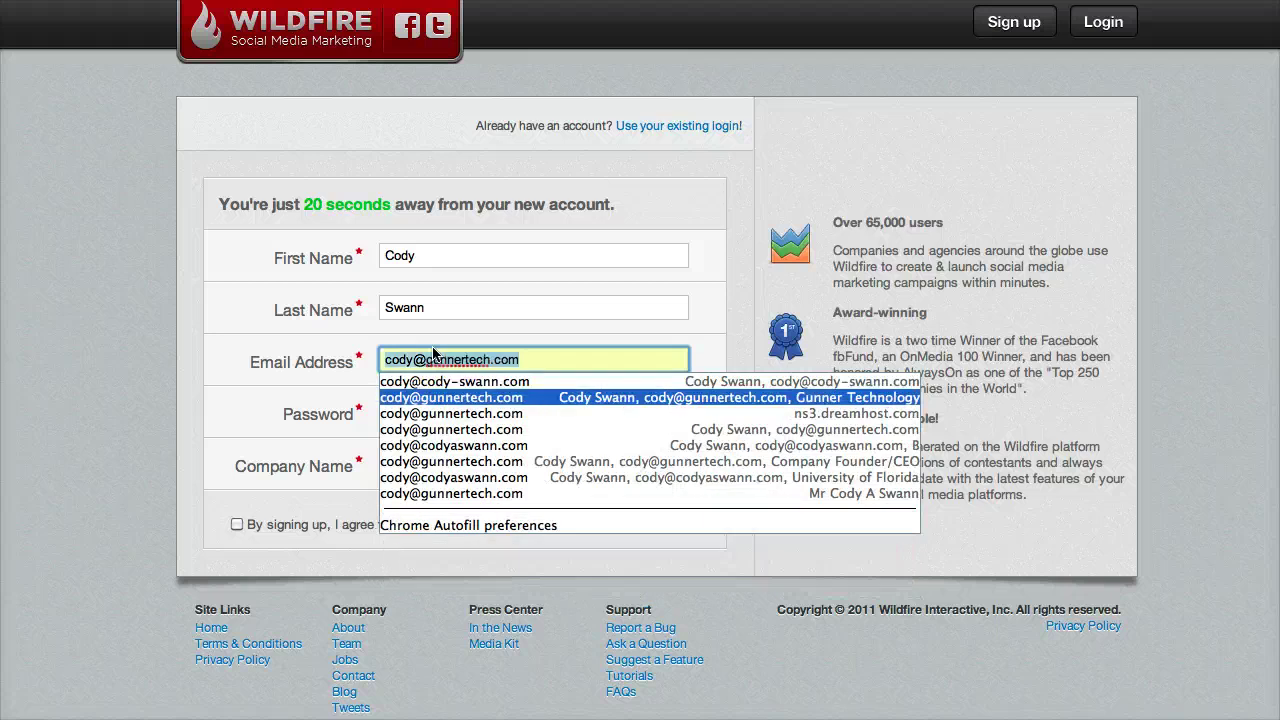
{"action": "key", "text": "Return"}
{"action": "key", "text": "Tab"}
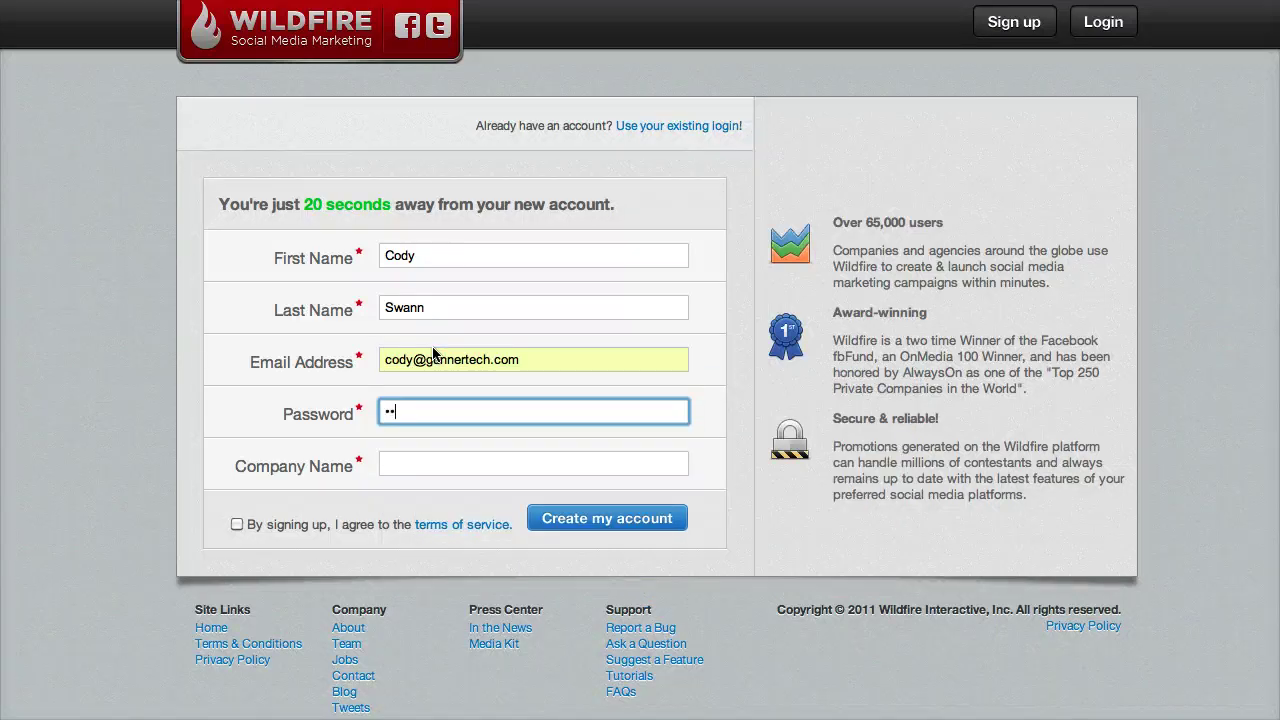
Enter the account password and company name, accept the terms, and create the account
{"action": "key", "text": "Tab"}
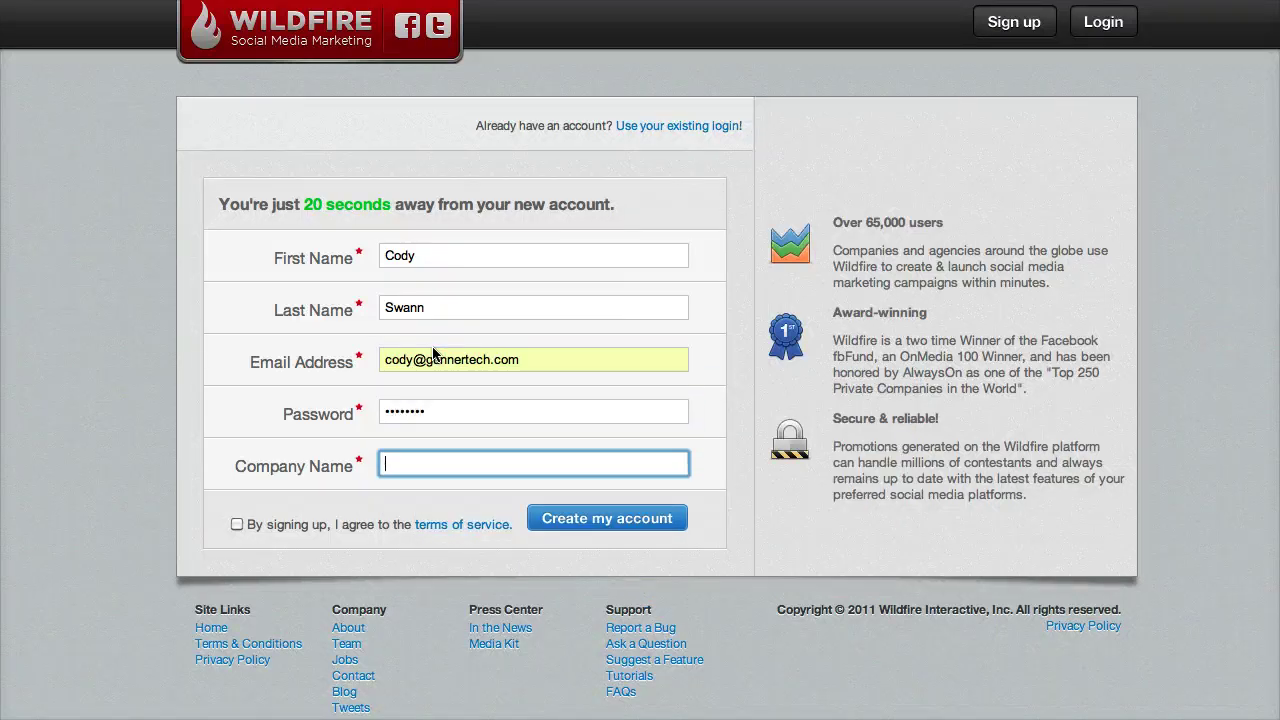
{"action": "key", "text": "Tab"}
{"action": "left_click", "coordinate": [562, 516]}
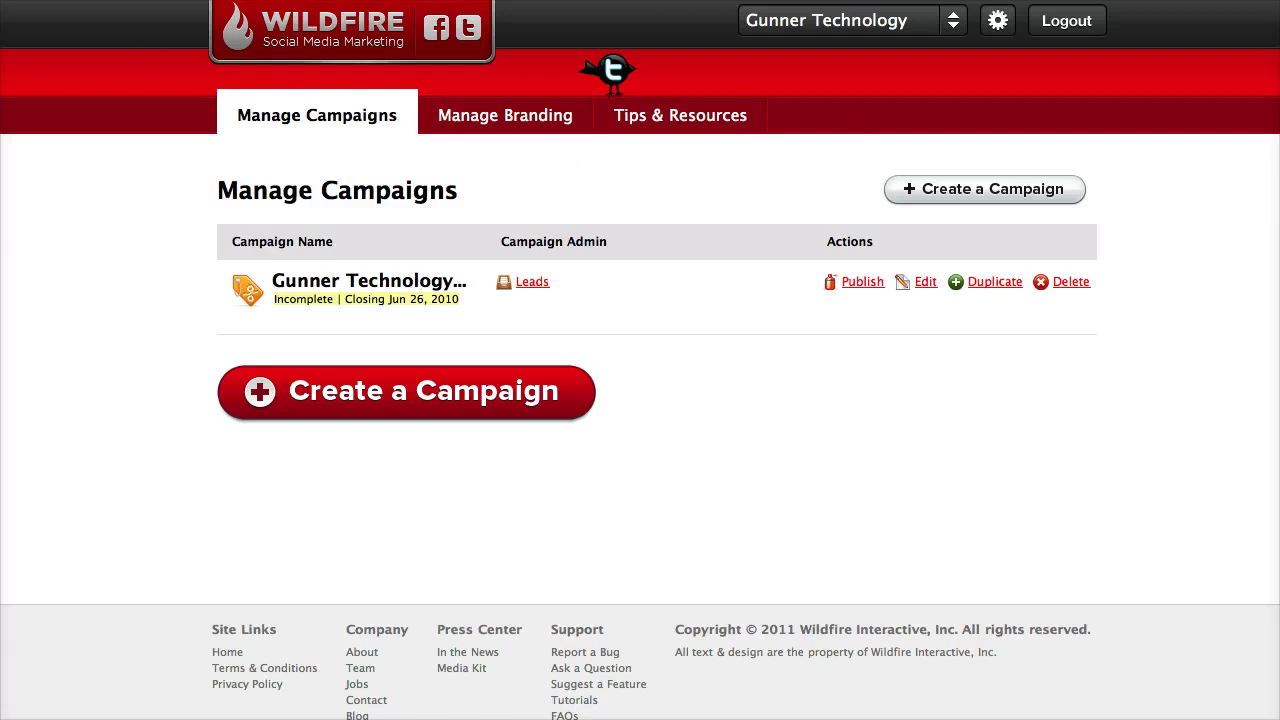
Return to monitor.wildfireapp.com through the address bar
{"action": "type", "text": "moni"}
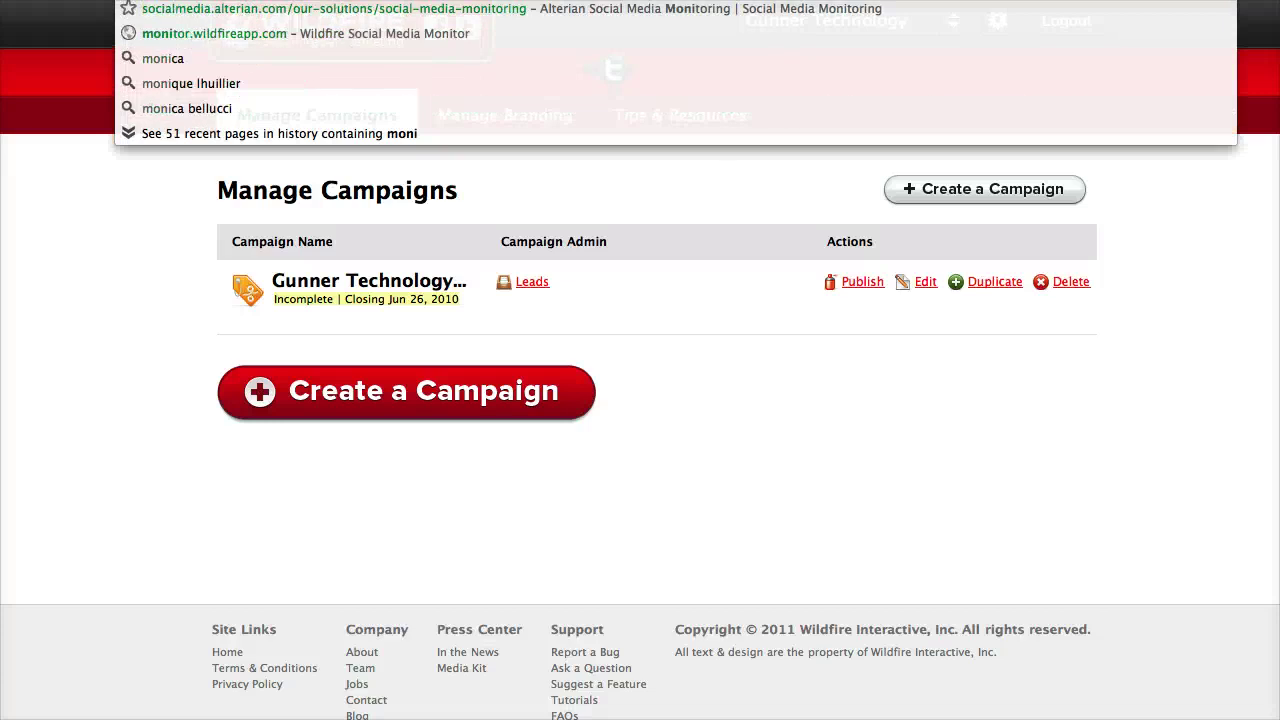
{"action": "type", "text": "tor"}
{"action": "key", "text": "Return"}
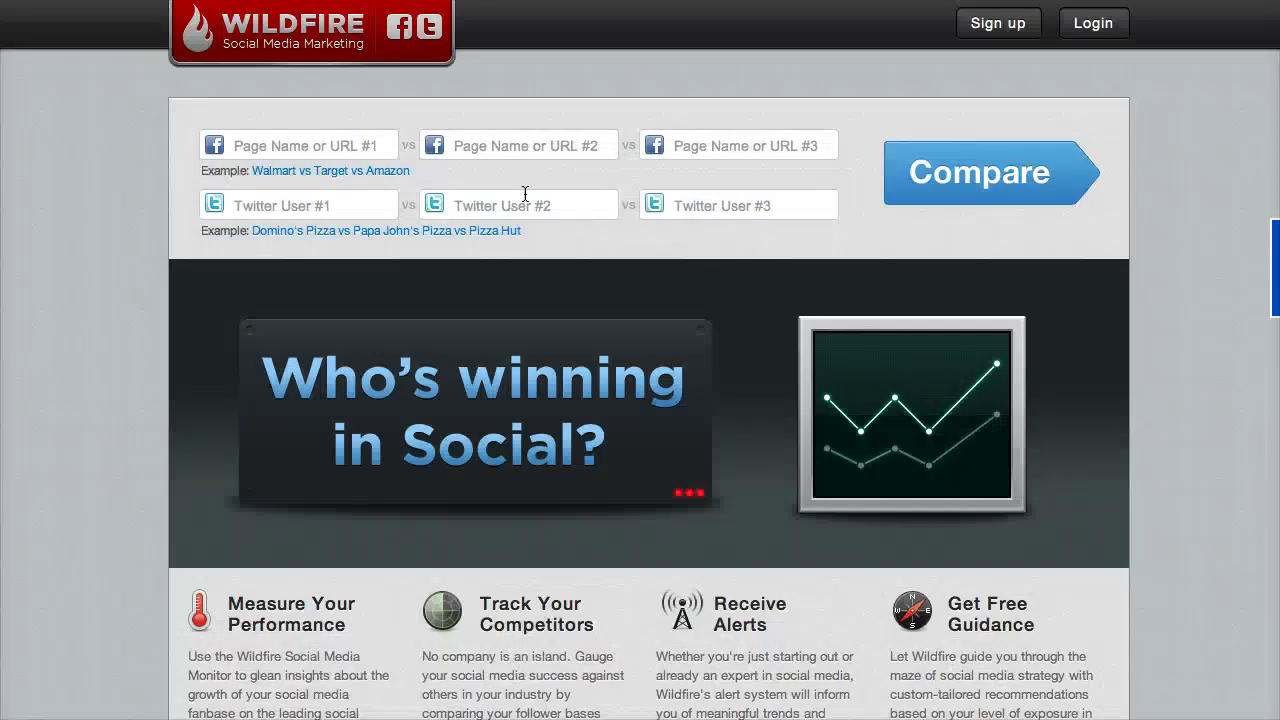
Enter Walmart, Target and Amazon as the three Facebook pages to compare
{"action": "left_click", "coordinate": [319, 143]}
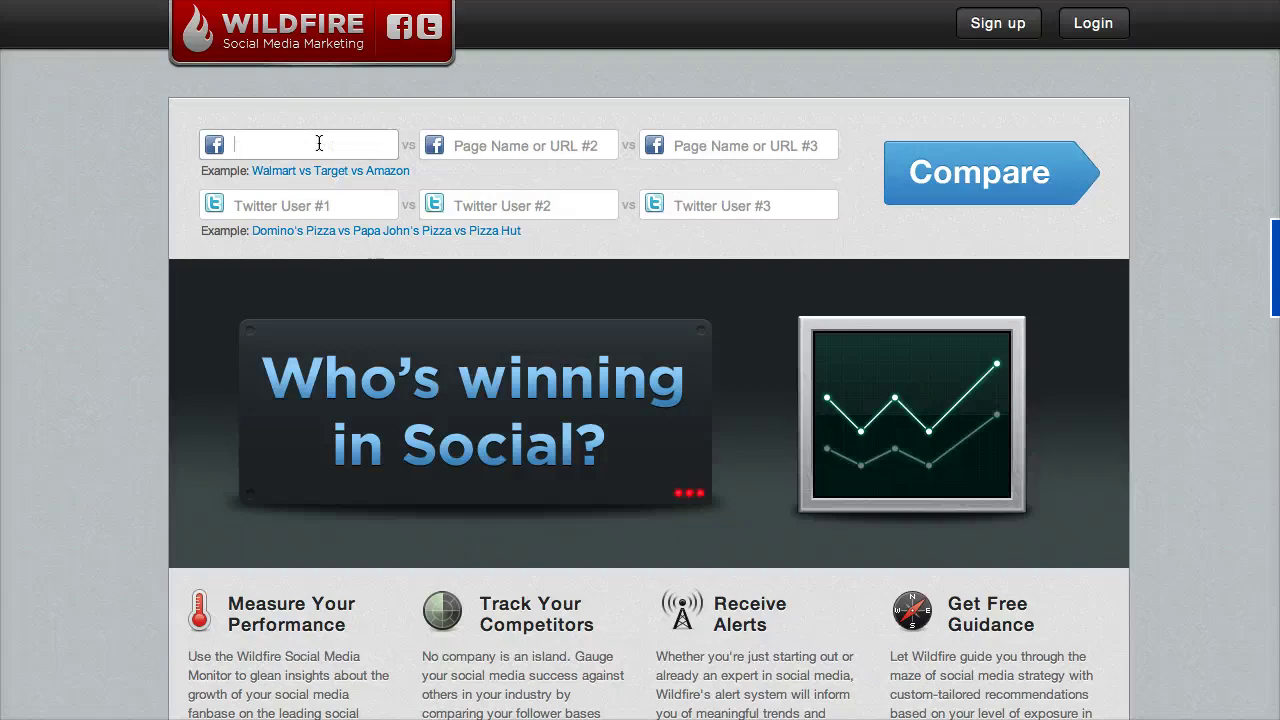
{"action": "type", "text": "Walmar"}
{"action": "key", "text": "Tab"}
{"action": "key", "text": "shift+Tab"}
{"action": "type", "text": "Walmart"}
{"action": "key", "text": "Tab"}
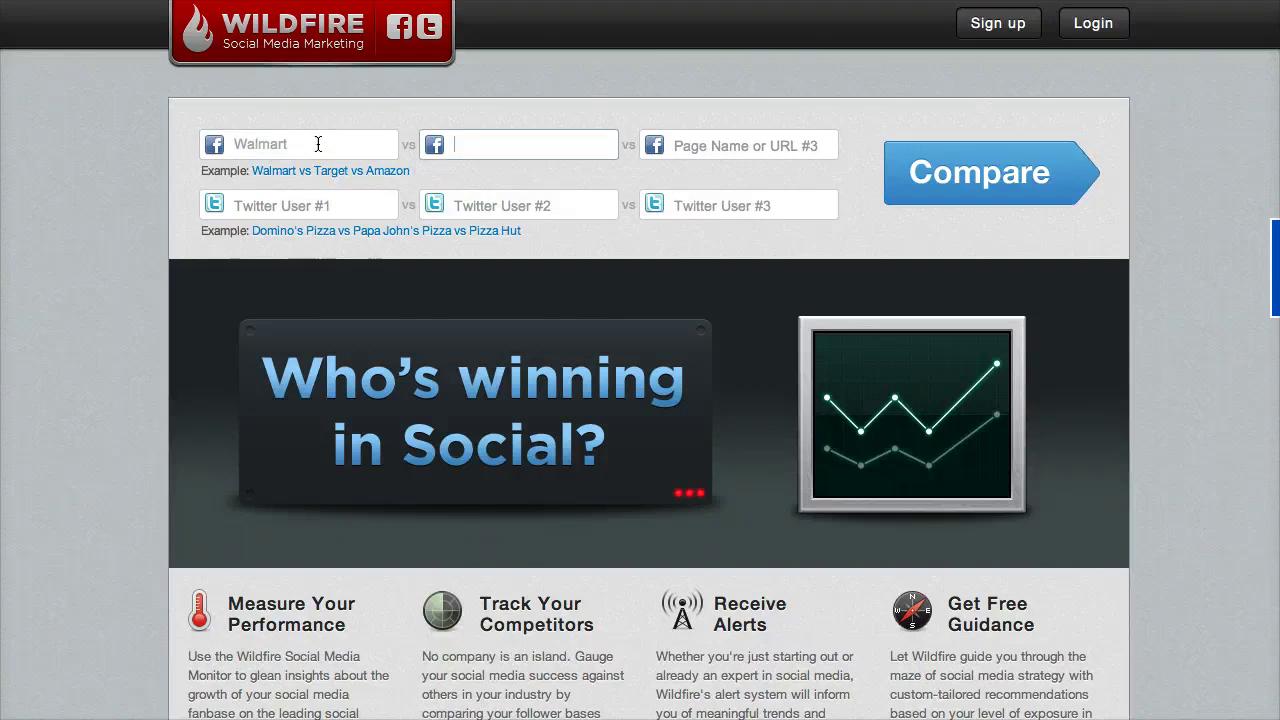
{"action": "type", "text": "Target"}
{"action": "key", "text": "Tab"}
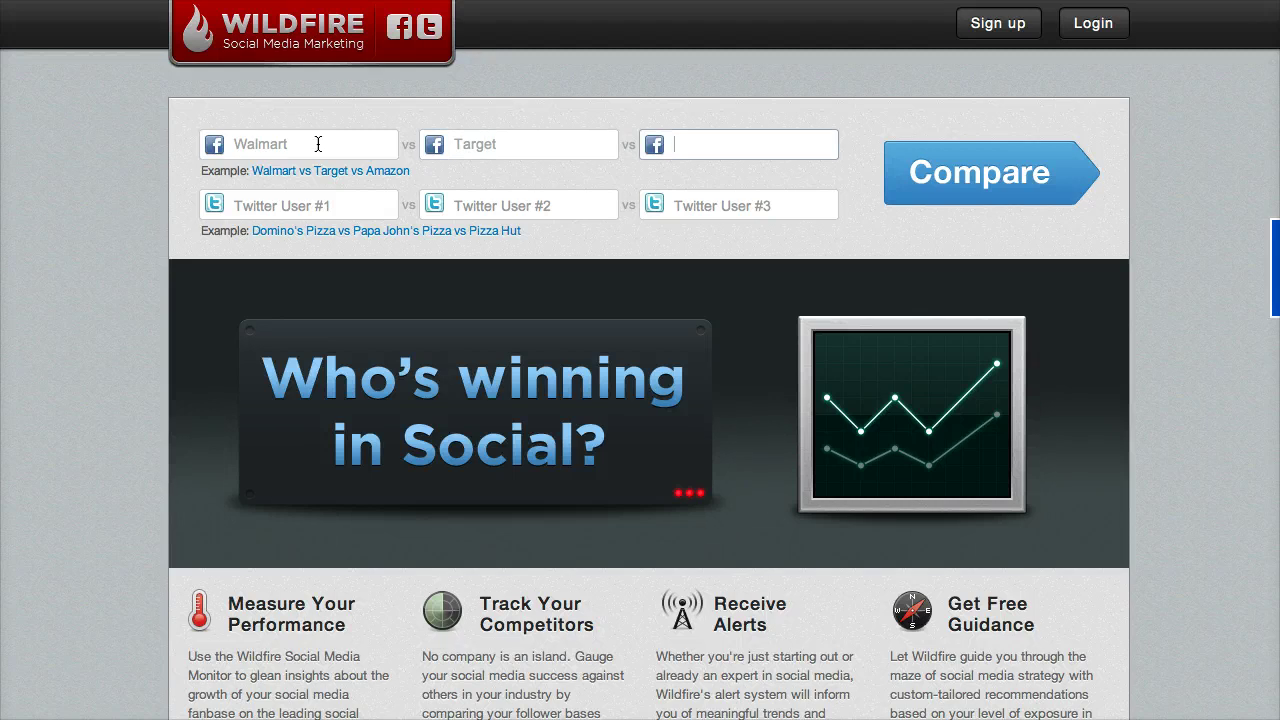
{"action": "type", "text": "Amazon"}
{"action": "key", "text": "Tab"}
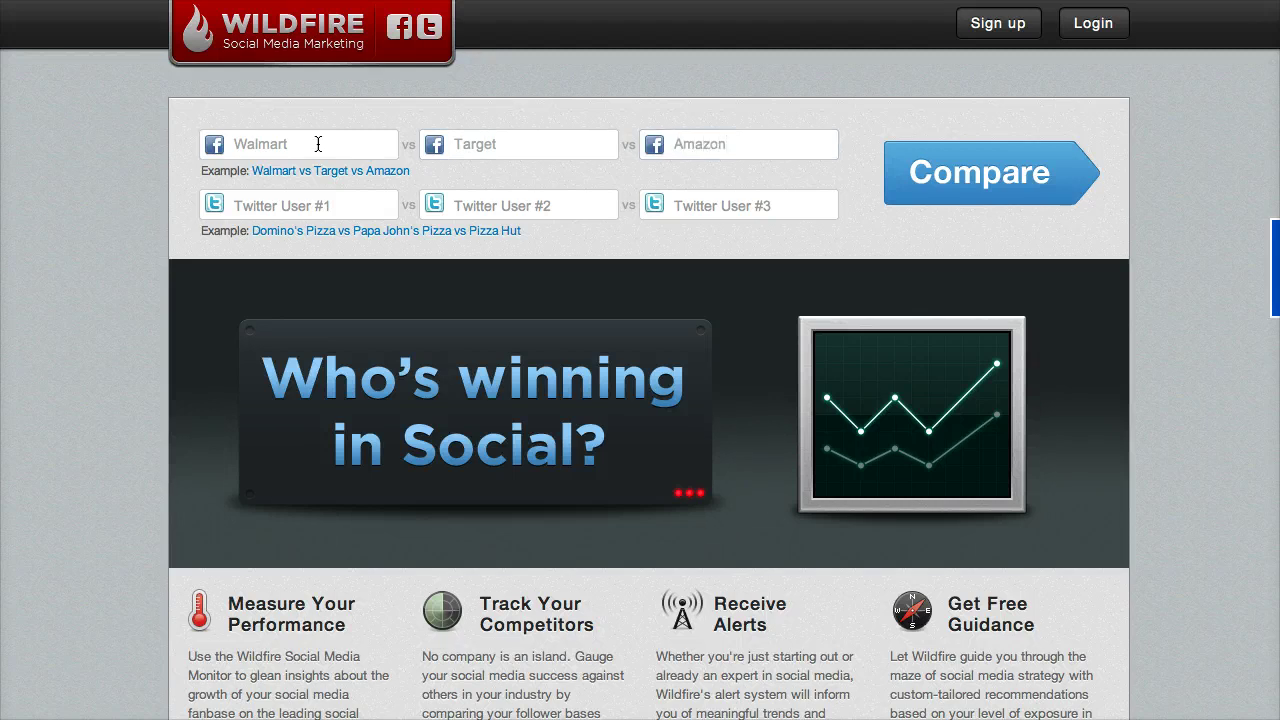
Enter gunnertech and a second user's handle in the first two Twitter fields
{"action": "left_click", "coordinate": [295, 215]}
{"action": "type", "text": "g"}
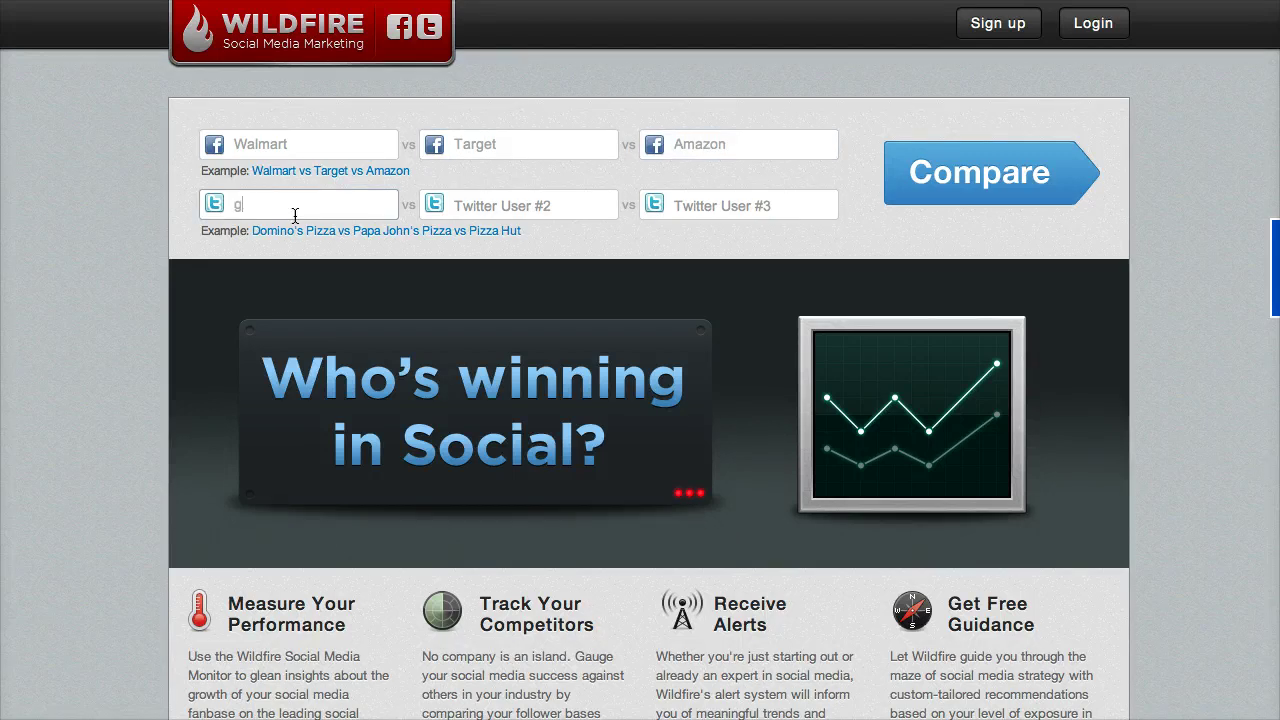
{"action": "type", "text": "unnertech"}
{"action": "key", "text": "Tab"}
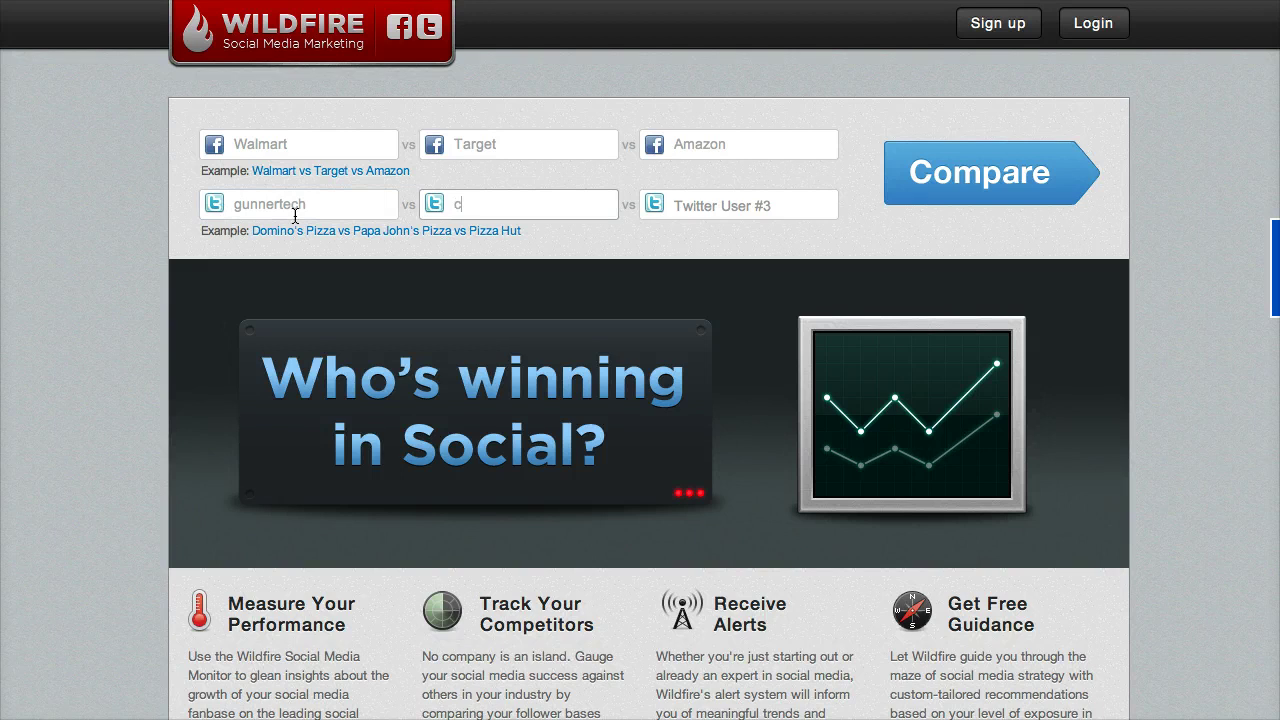
{"action": "key", "text": "Tab"}
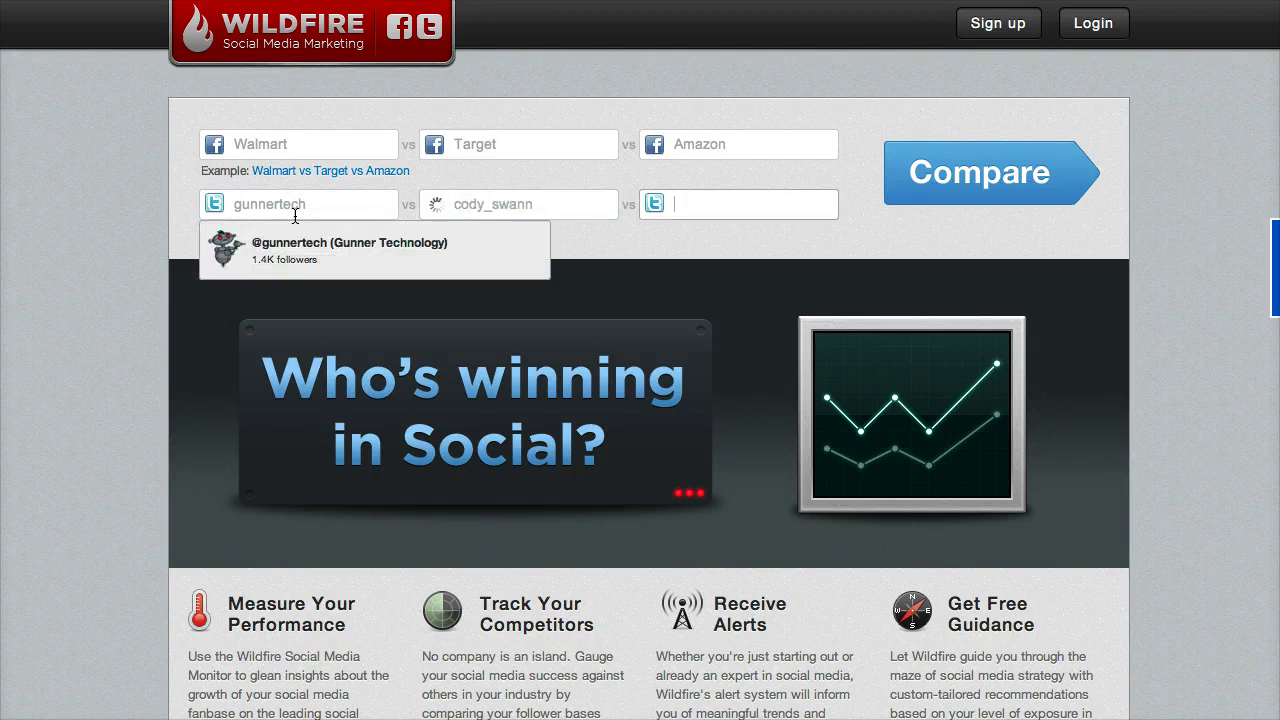
{"action": "left_click", "coordinate": [530, 209]}
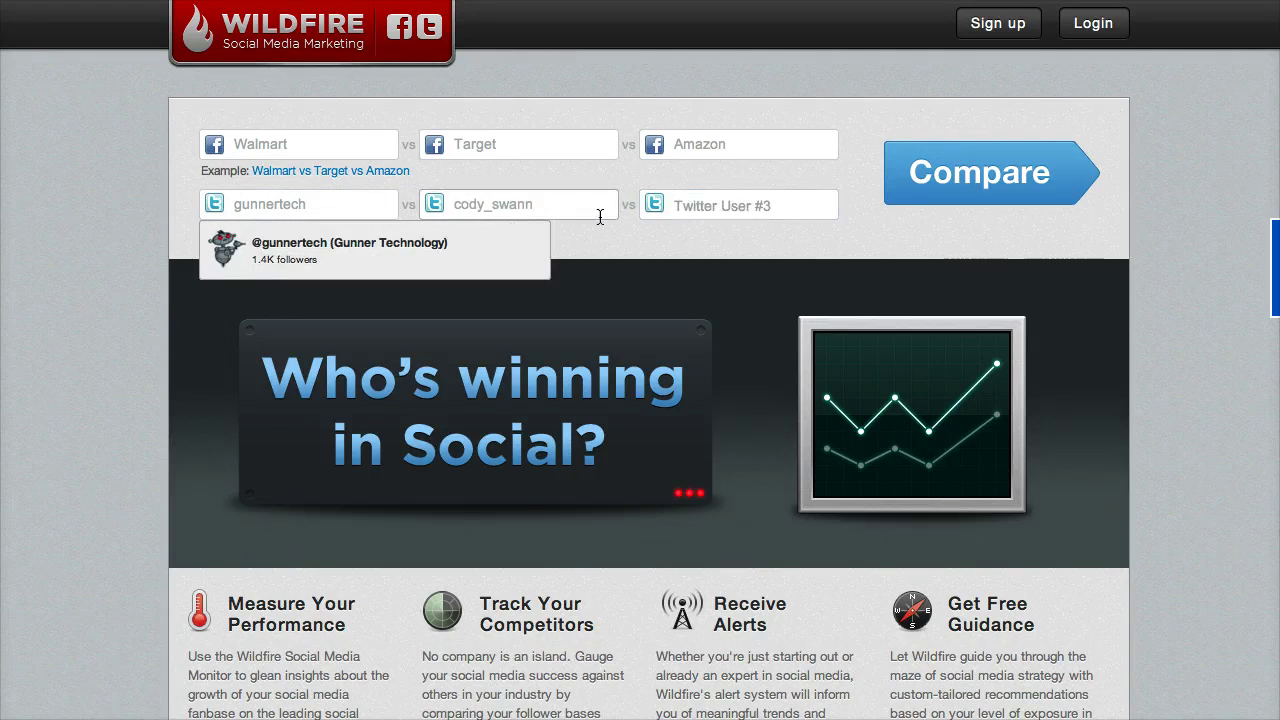
{"action": "left_click", "coordinate": [430, 252]}
Prefix the second handle with @ and add a third user's @ handle from suggestions
{"action": "double_click", "coordinate": [503, 212]}
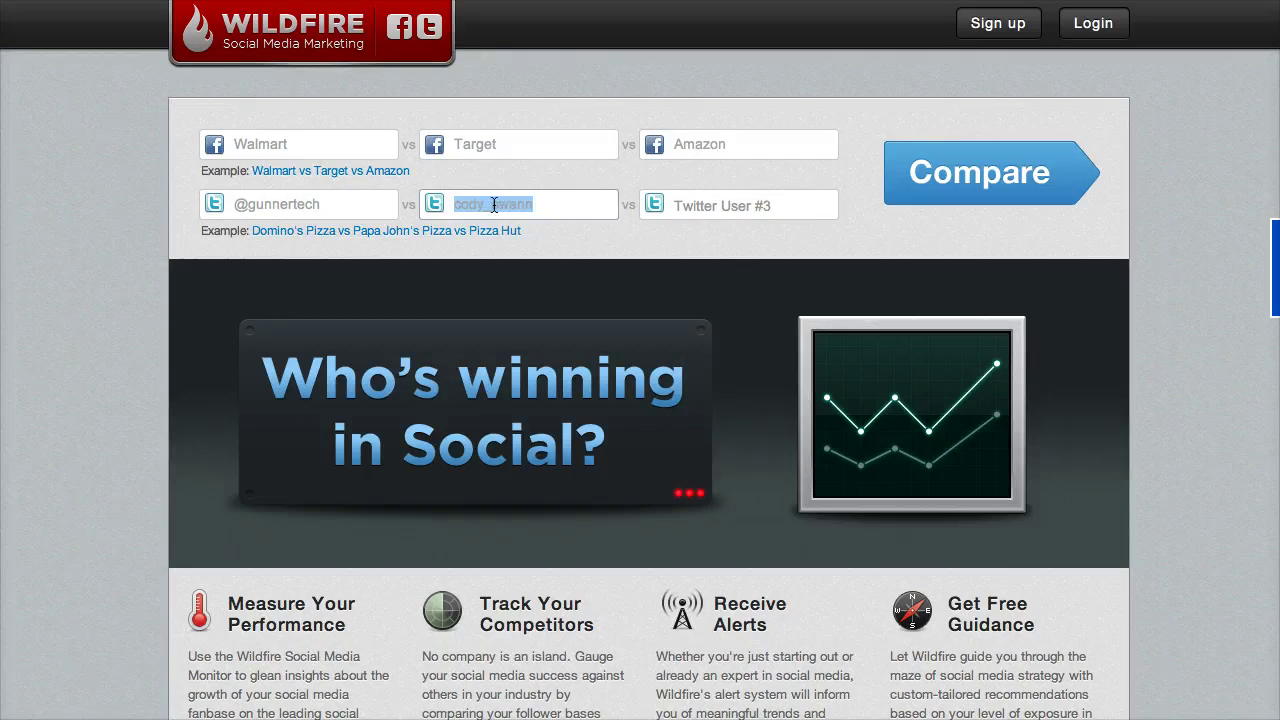
{"action": "left_click", "coordinate": [463, 206]}
{"action": "type", "text": "@"}
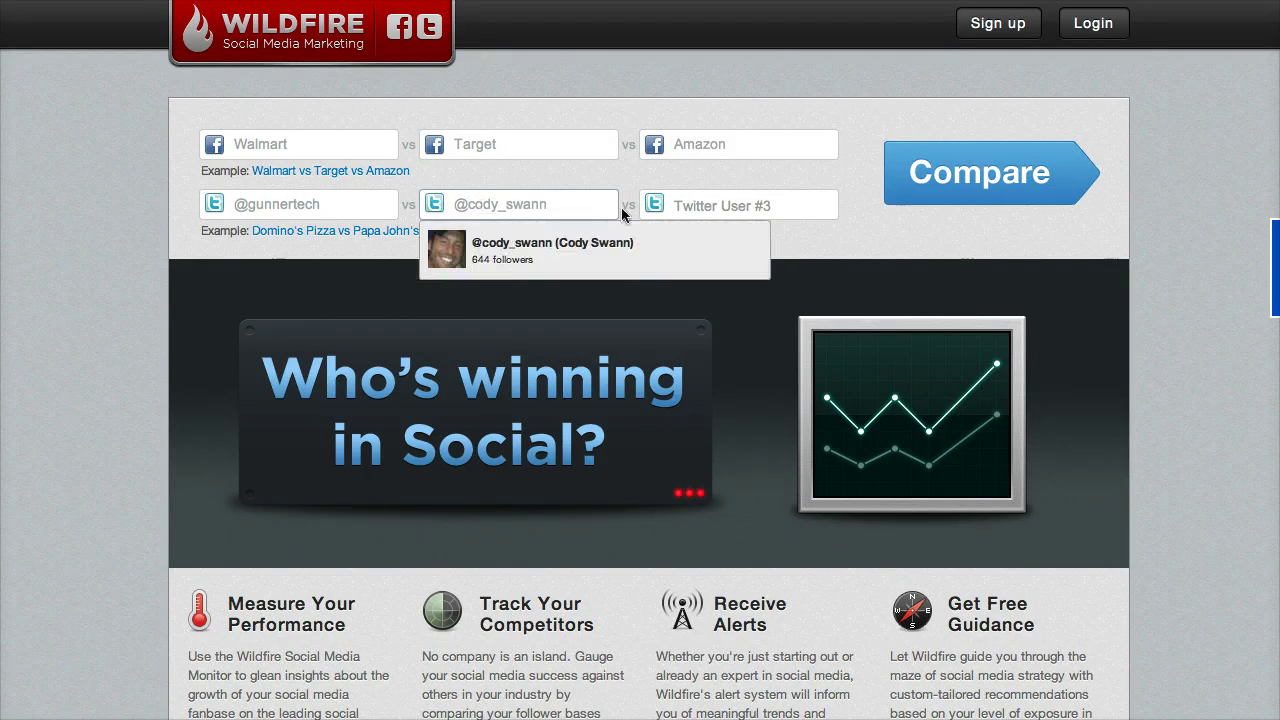
{"action": "left_click", "coordinate": [696, 219]}
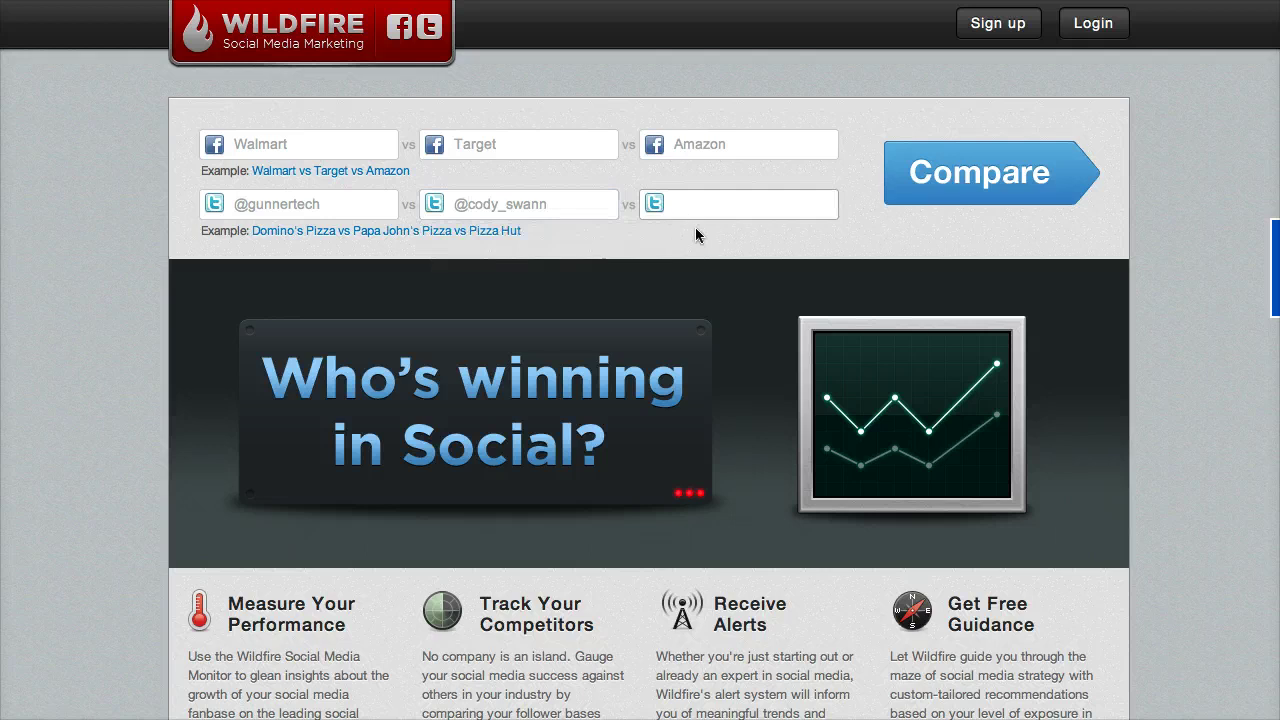
{"action": "type", "text": "@walkdes"}
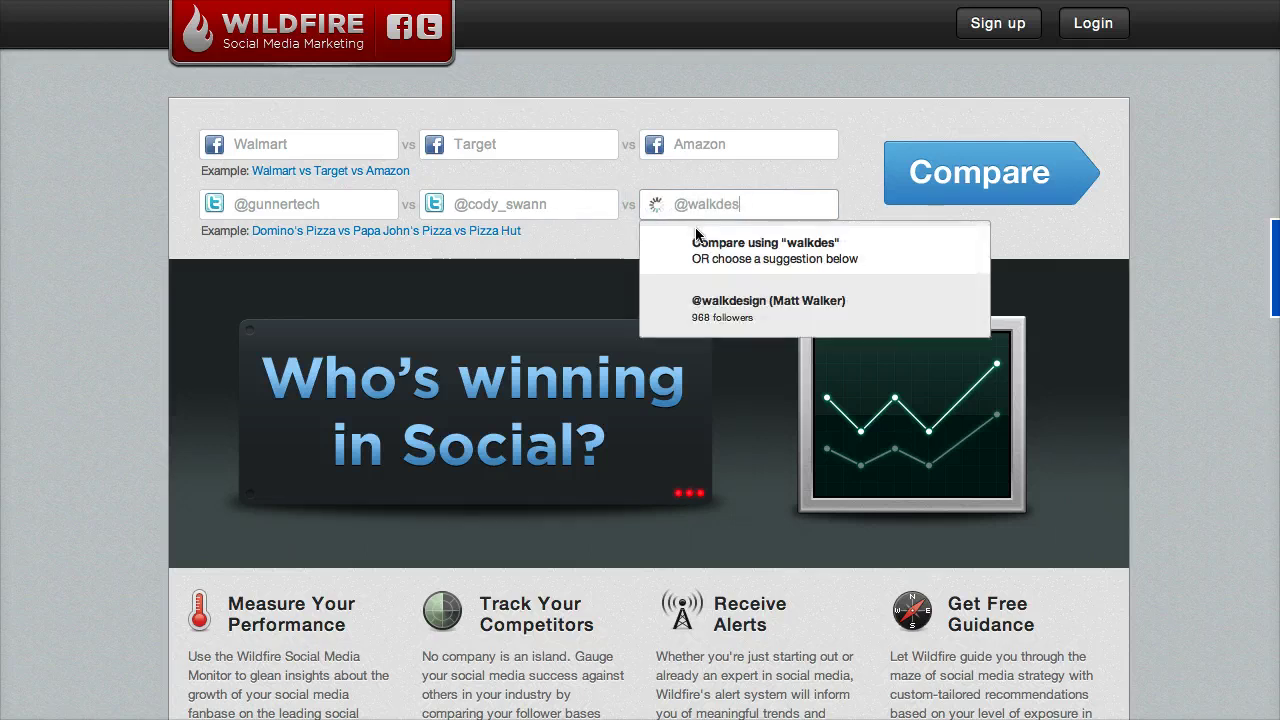
{"action": "type", "text": "ign"}
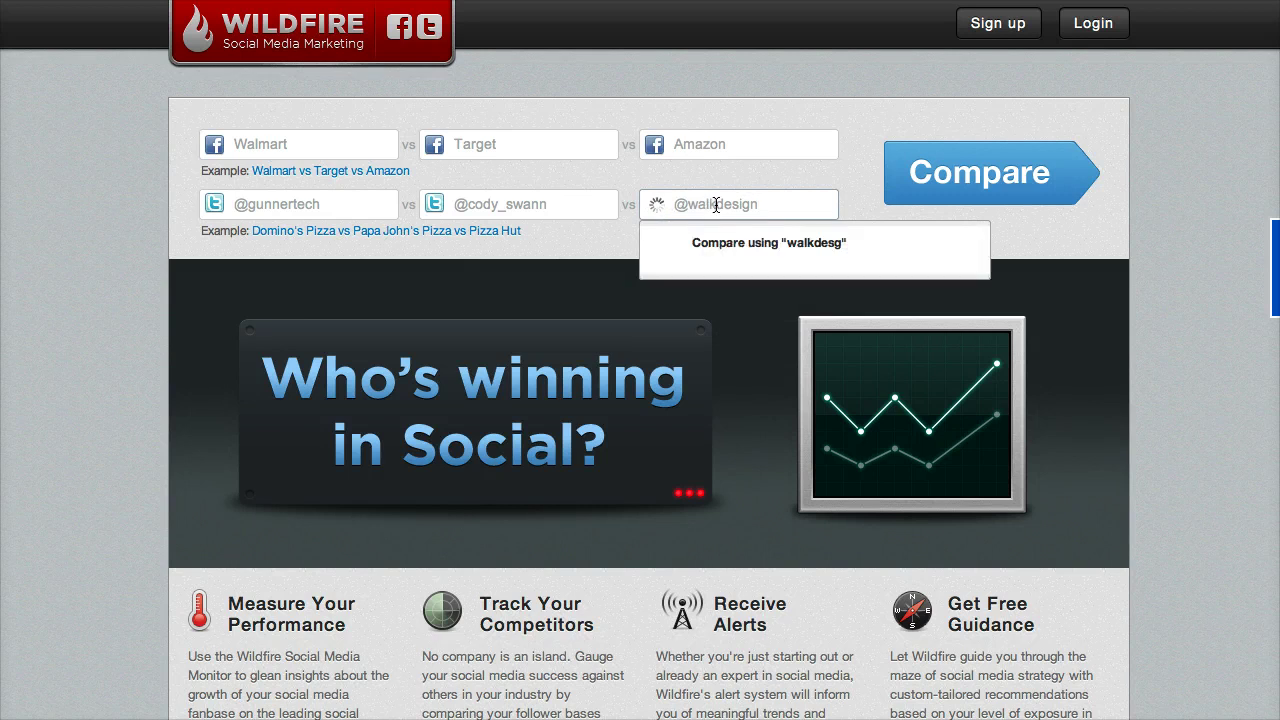
{"action": "left_click", "coordinate": [709, 246]}
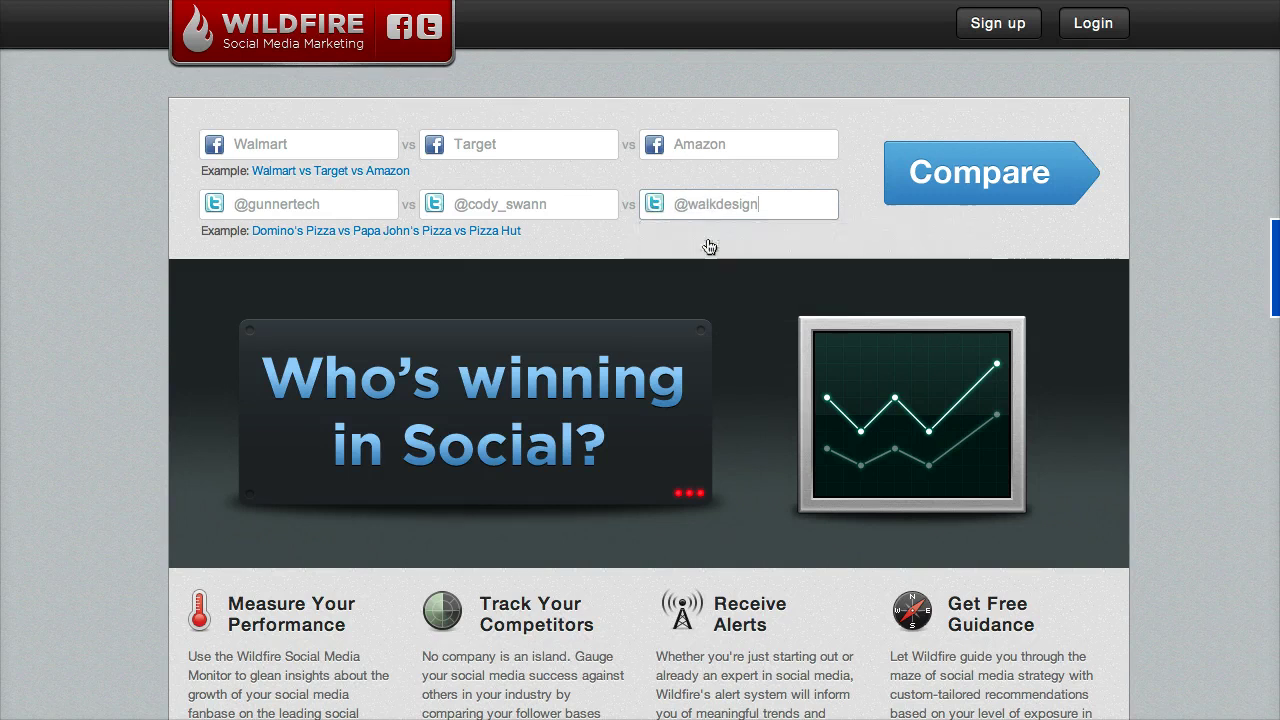
Run the comparison and scroll through the Walmart, Target and Amazon Facebook results
{"action": "left_click", "coordinate": [958, 197]}
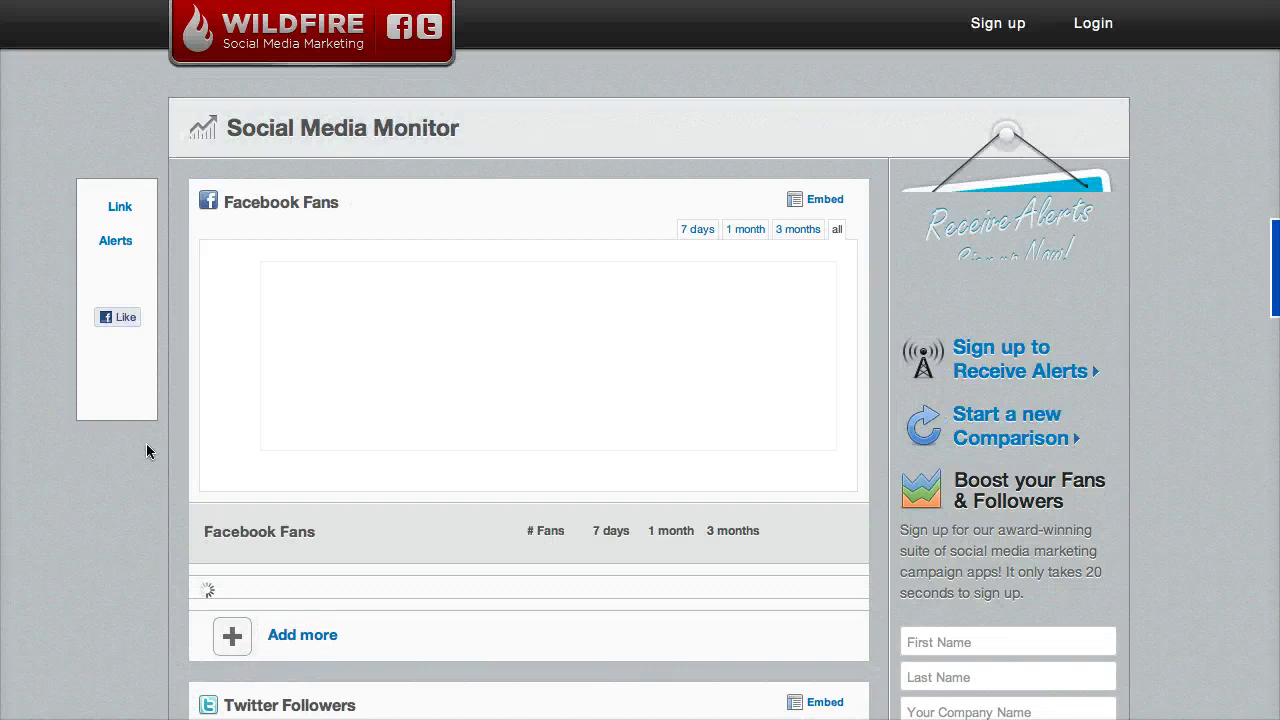
{"action": "scroll", "coordinate": [110, 514], "scroll_direction": "down", "scroll_amount": 1}
{"action": "scroll", "coordinate": [110, 522], "scroll_direction": "down", "scroll_amount": 1}
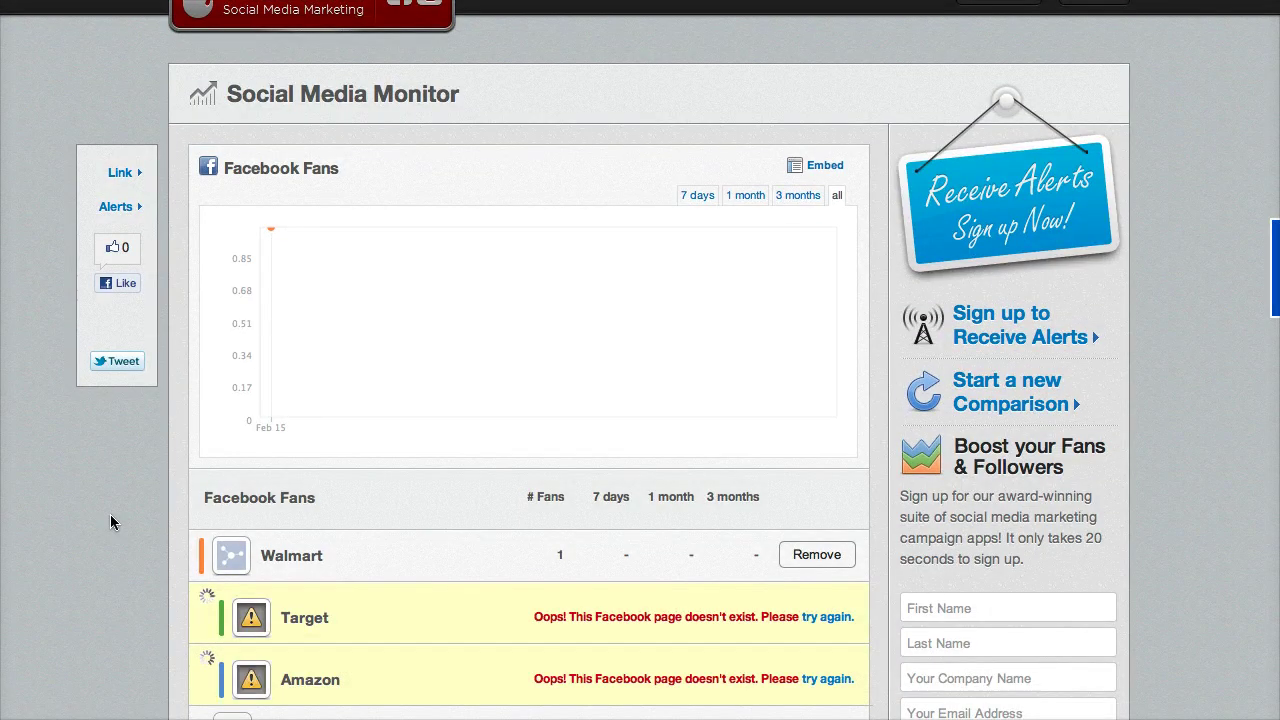
{"action": "scroll", "coordinate": [110, 515], "scroll_direction": "down", "scroll_amount": 5}
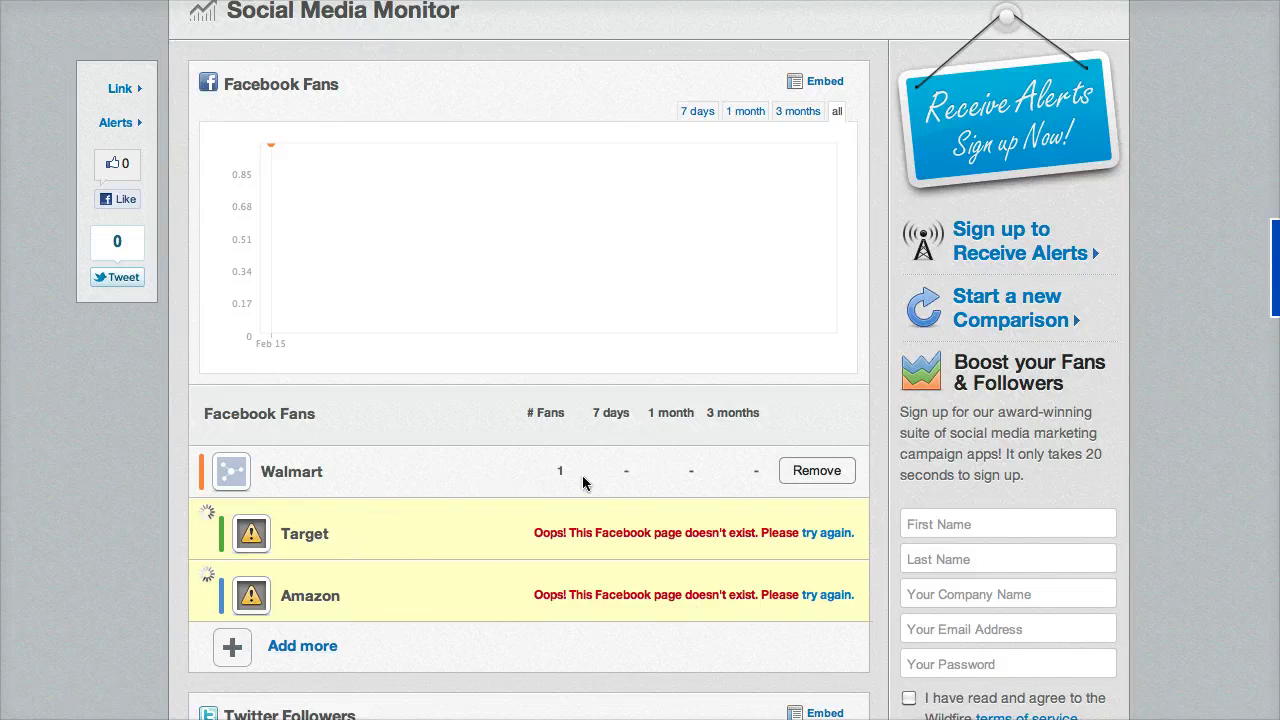
{"action": "scroll", "coordinate": [349, 451], "scroll_direction": "up", "scroll_amount": 3}
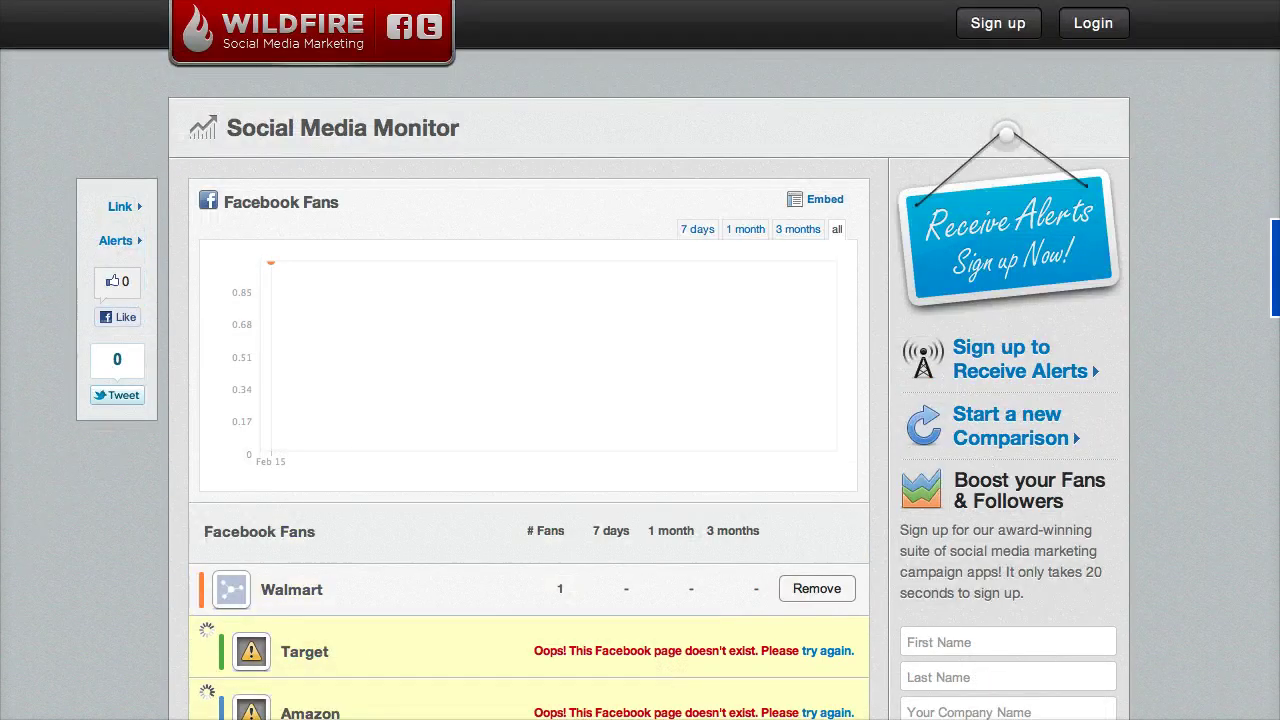
{"action": "scroll", "coordinate": [230, 452], "scroll_direction": "down", "scroll_amount": 4}
{"action": "scroll", "coordinate": [236, 456], "scroll_direction": "down", "scroll_amount": 5}
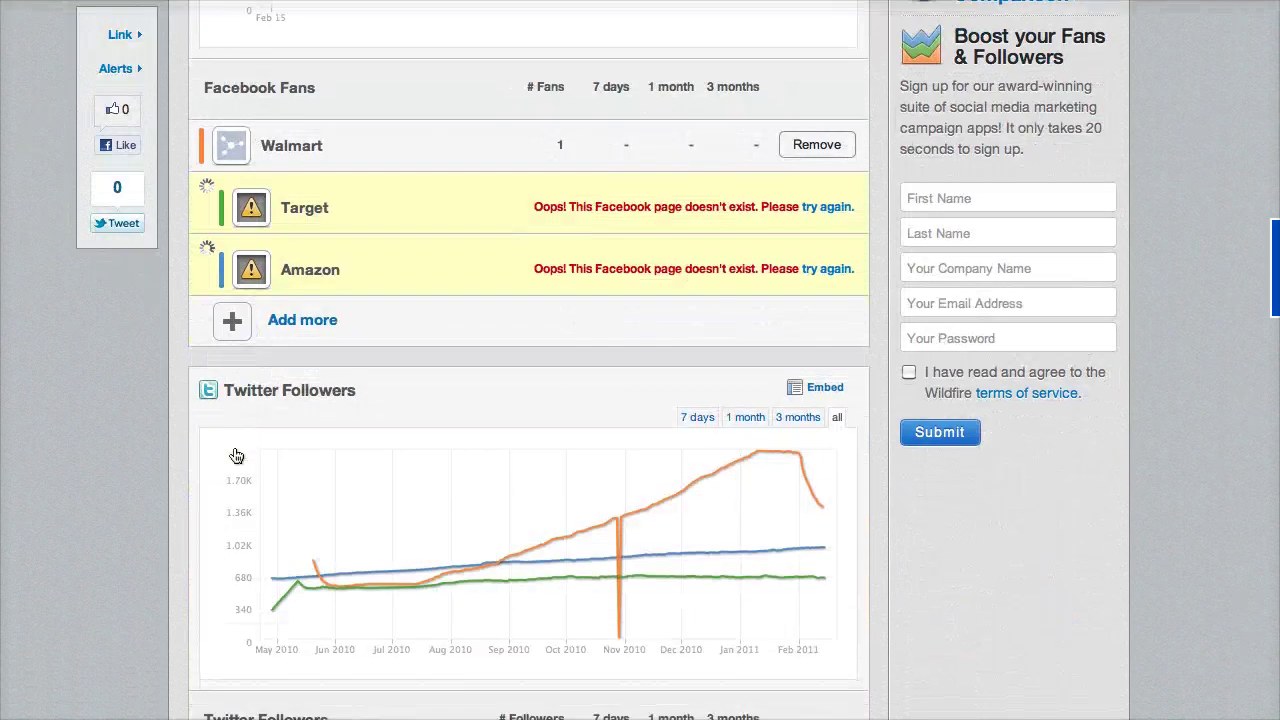
{"action": "scroll", "coordinate": [236, 456], "scroll_direction": "up", "scroll_amount": 1}
{"action": "scroll", "coordinate": [236, 456], "scroll_direction": "down", "scroll_amount": 5}
{"action": "scroll", "coordinate": [236, 456], "scroll_direction": "down", "scroll_amount": 1}
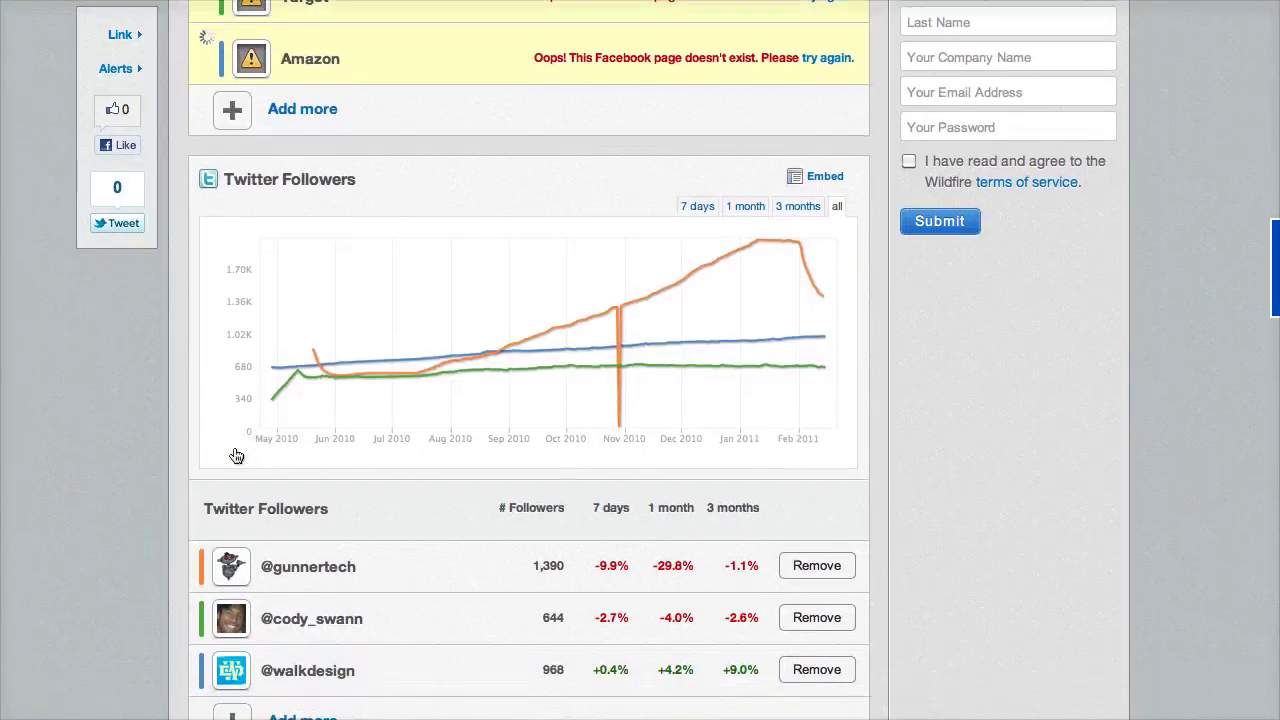
{"action": "scroll", "coordinate": [411, 496], "scroll_direction": "down", "scroll_amount": 1}
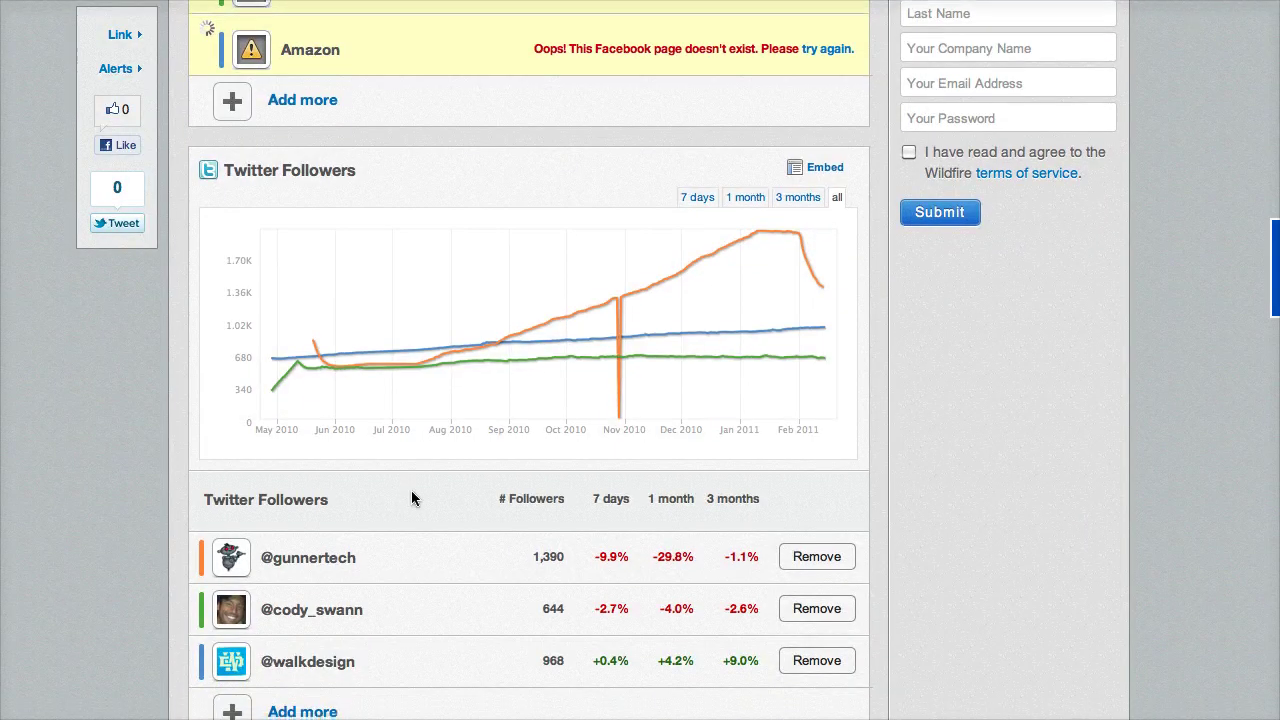
{"action": "scroll", "coordinate": [465, 506], "scroll_direction": "down", "scroll_amount": 1}
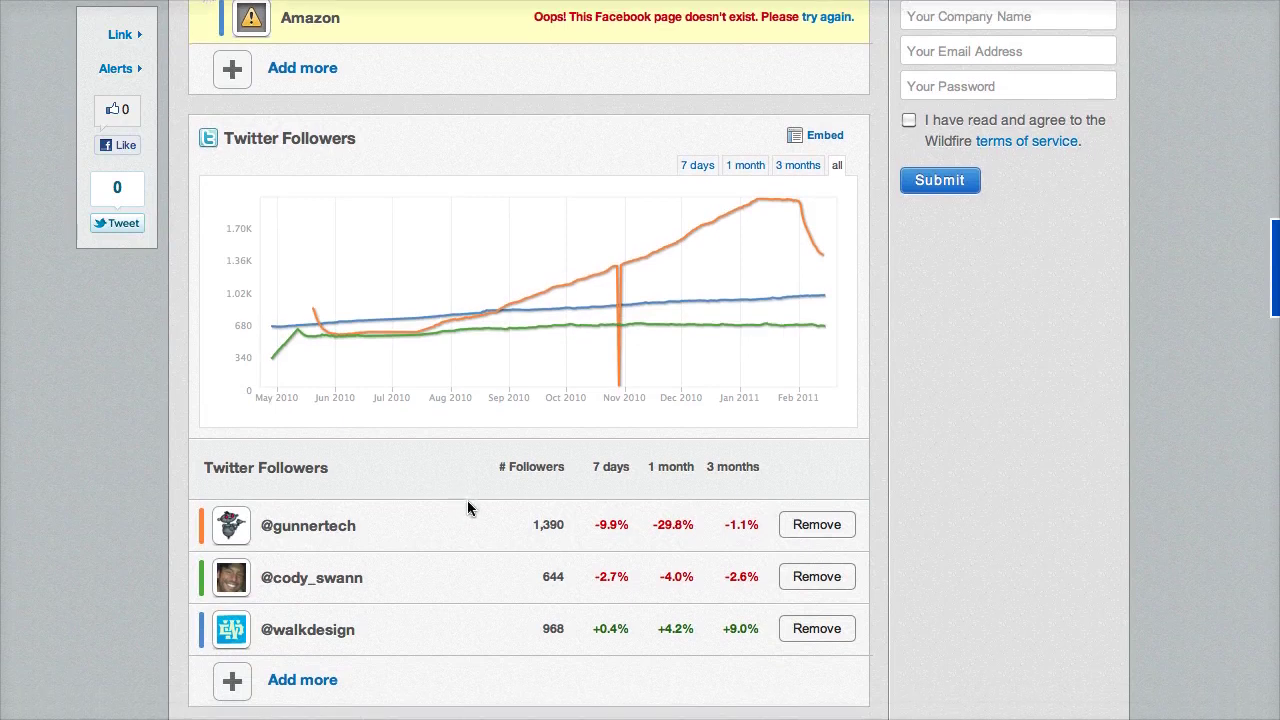
{"action": "scroll", "coordinate": [473, 510], "scroll_direction": "down", "scroll_amount": 1}
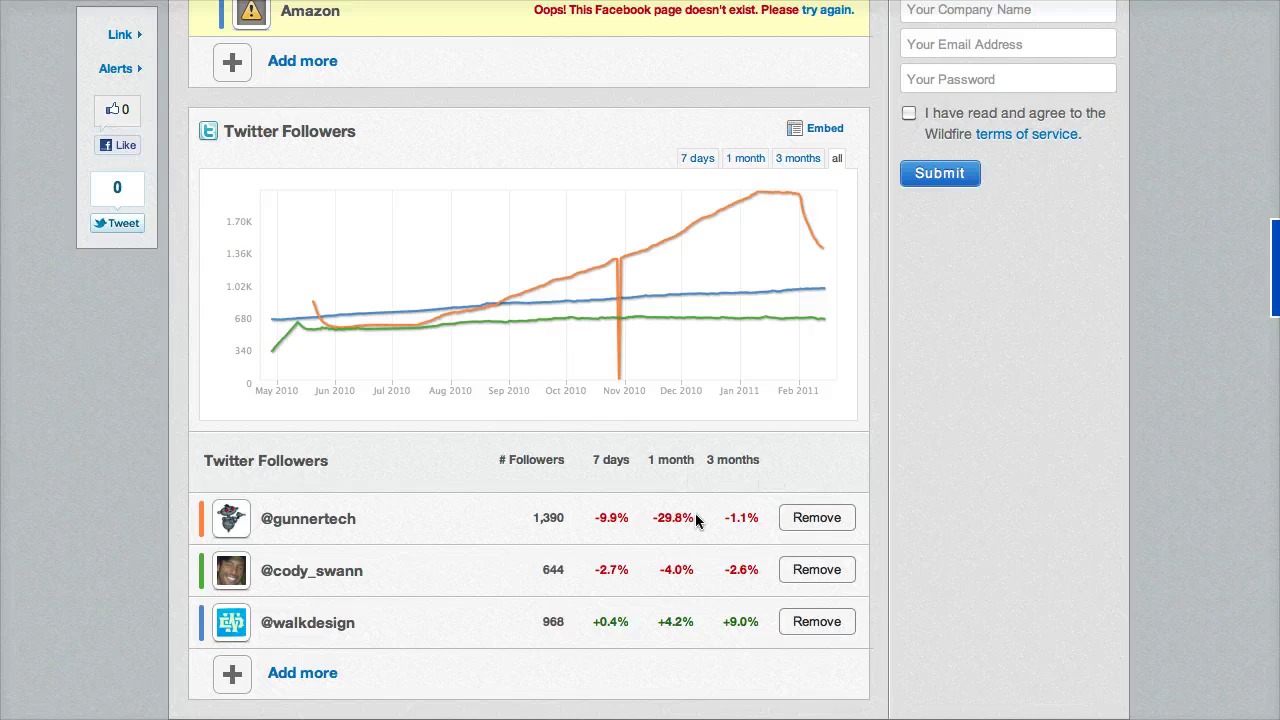
{"action": "scroll", "coordinate": [697, 519], "scroll_direction": "down", "scroll_amount": 1}
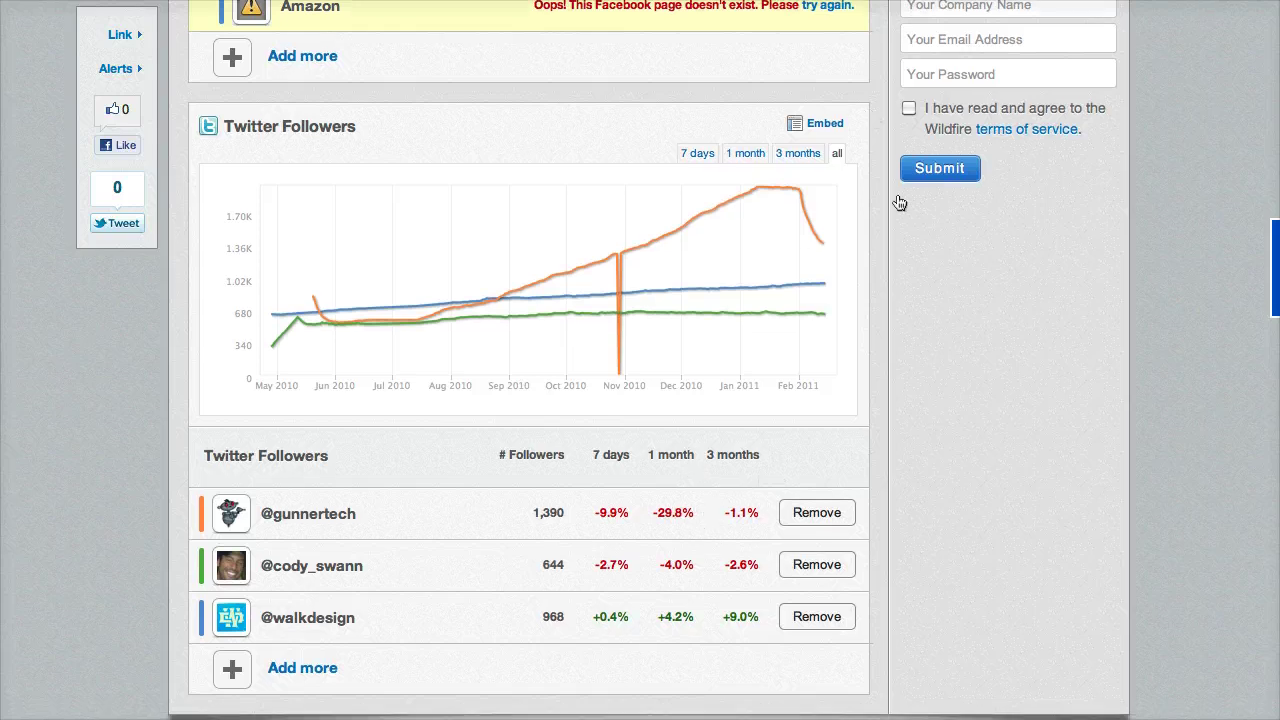
Scroll back to the top of the results page to begin a new comparison
{"action": "mouse_move", "coordinate": [580, 286]}
{"action": "scroll", "coordinate": [277, 671], "scroll_direction": "down", "scroll_amount": 1}
{"action": "scroll", "coordinate": [277, 671], "scroll_direction": "up", "scroll_amount": 6}
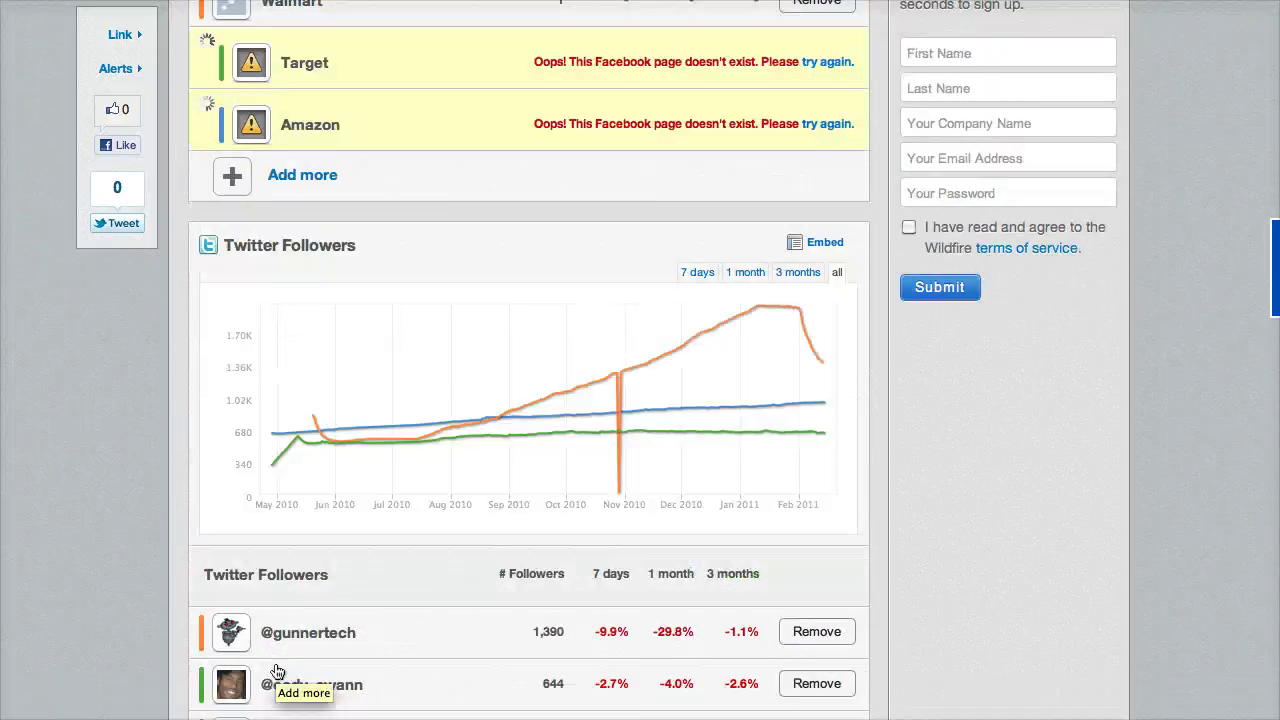
{"action": "scroll", "coordinate": [277, 671], "scroll_direction": "up", "scroll_amount": 4}
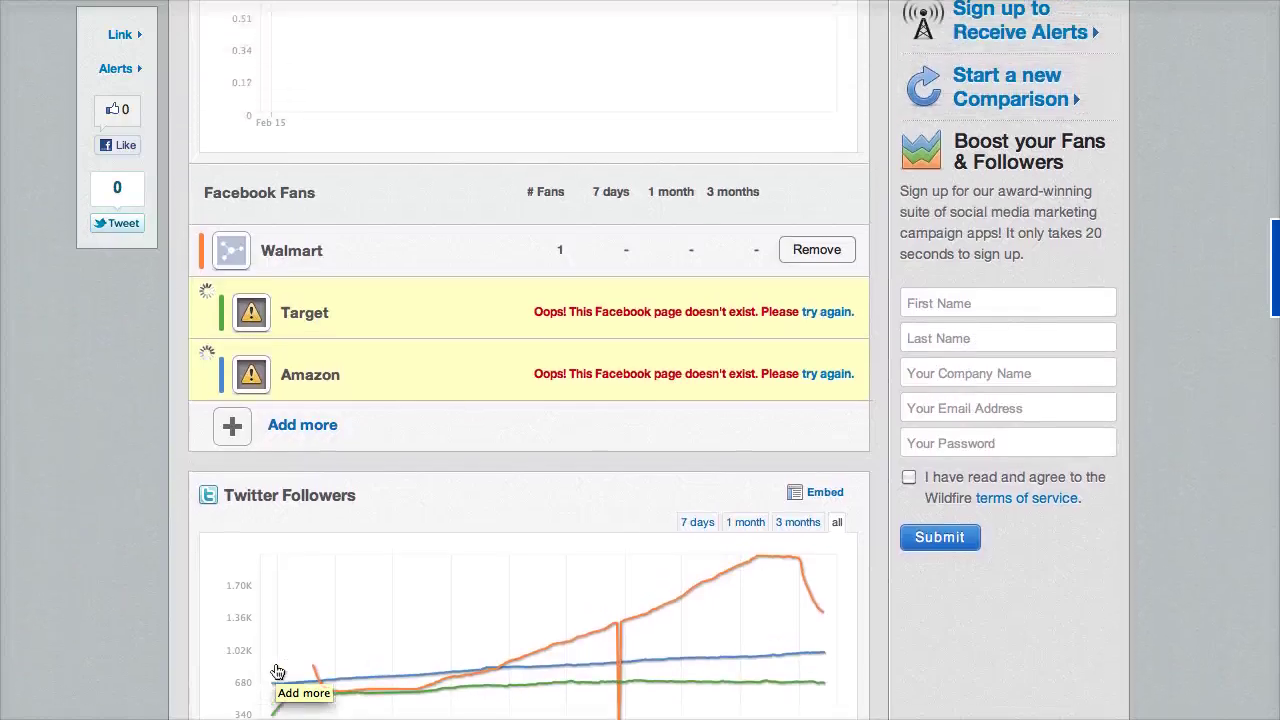
{"action": "scroll", "coordinate": [734, 545], "scroll_direction": "up", "scroll_amount": 3}
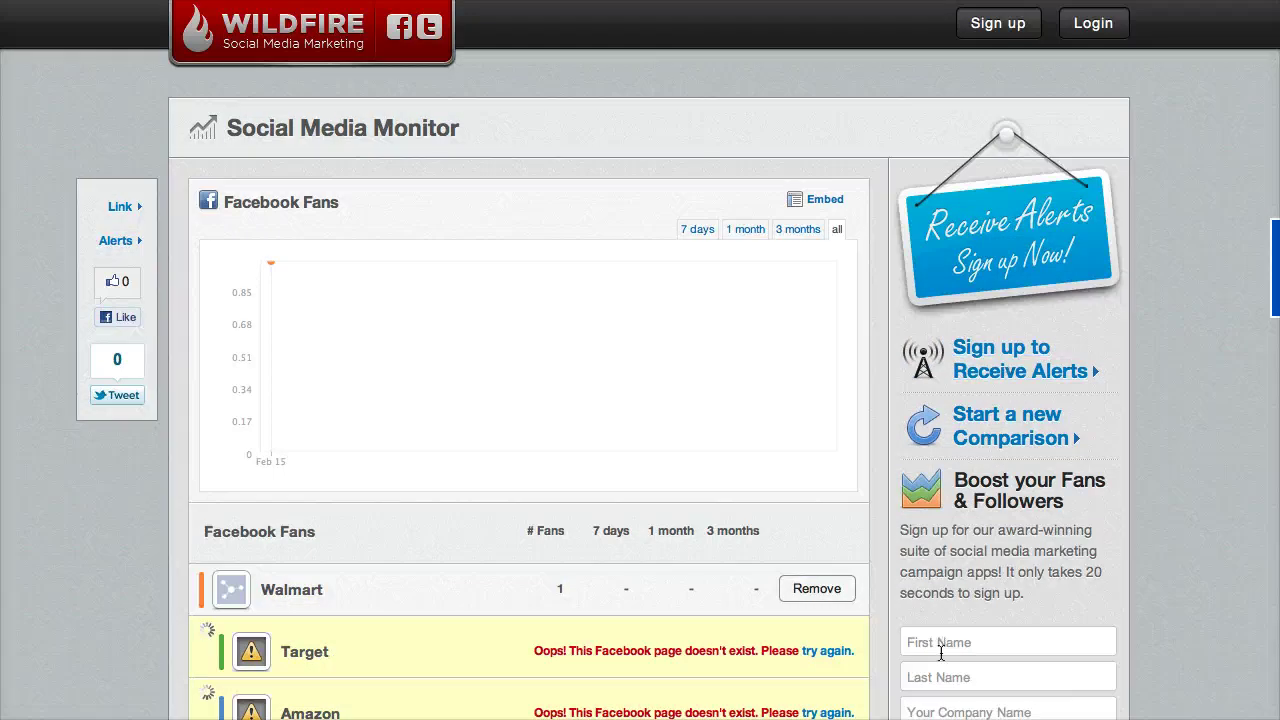
{"action": "scroll", "coordinate": [940, 645], "scroll_direction": "down", "scroll_amount": 3}
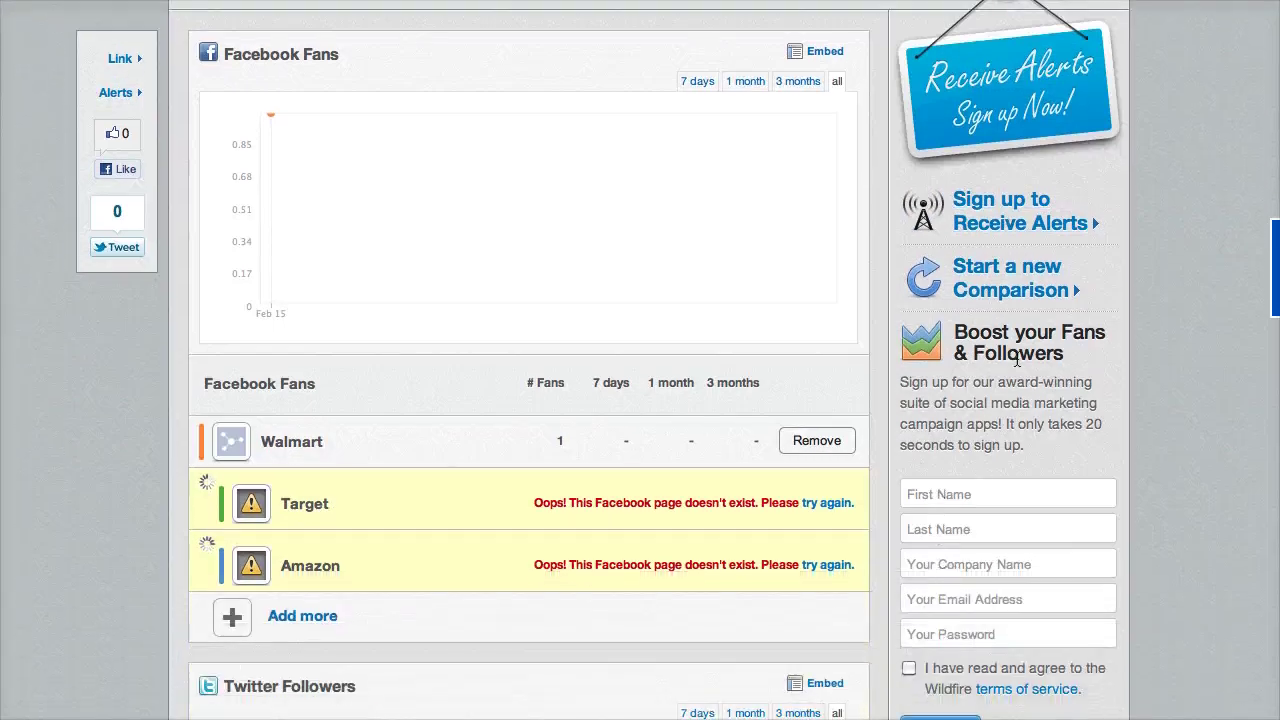
{"action": "scroll", "coordinate": [991, 363], "scroll_direction": "down", "scroll_amount": 1}
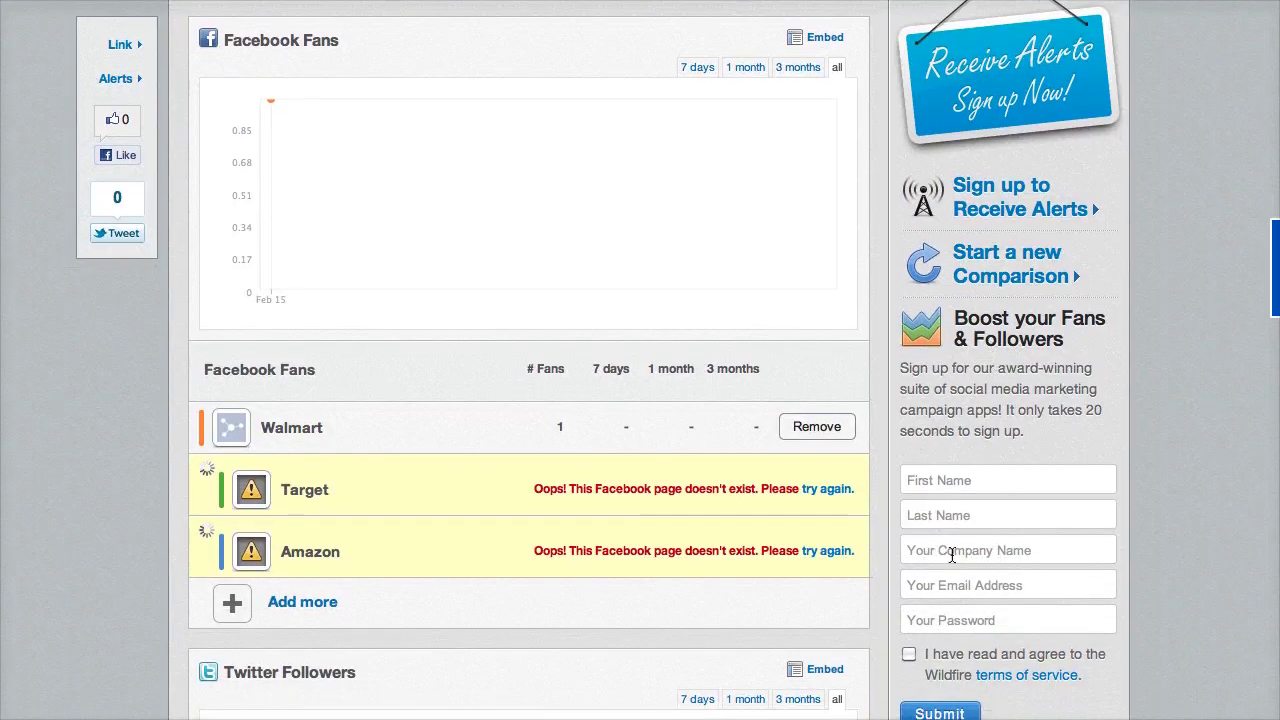
{"action": "scroll", "coordinate": [946, 463], "scroll_direction": "up", "scroll_amount": 1}
{"action": "scroll", "coordinate": [946, 463], "scroll_direction": "up", "scroll_amount": 3}
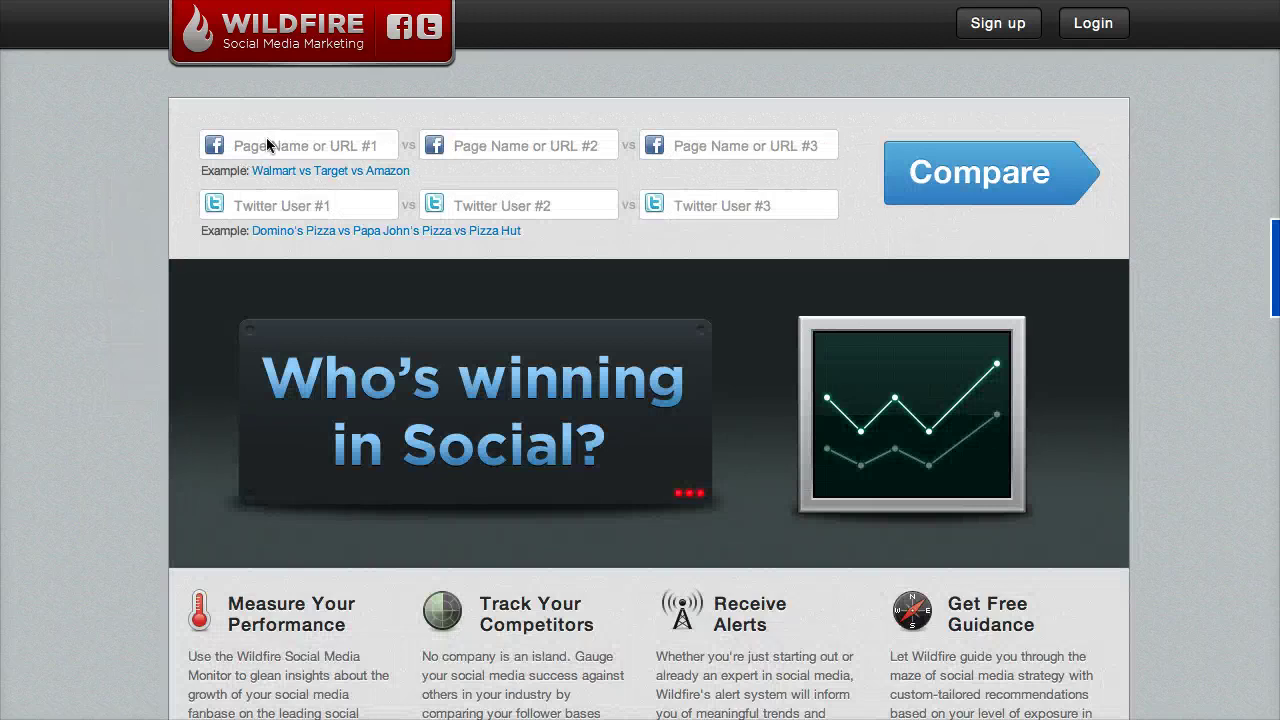
Compare the Facebook pages Walmart, Target and Amazon.com, each picked from the suggestions
{"action": "left_click", "coordinate": [266, 145]}
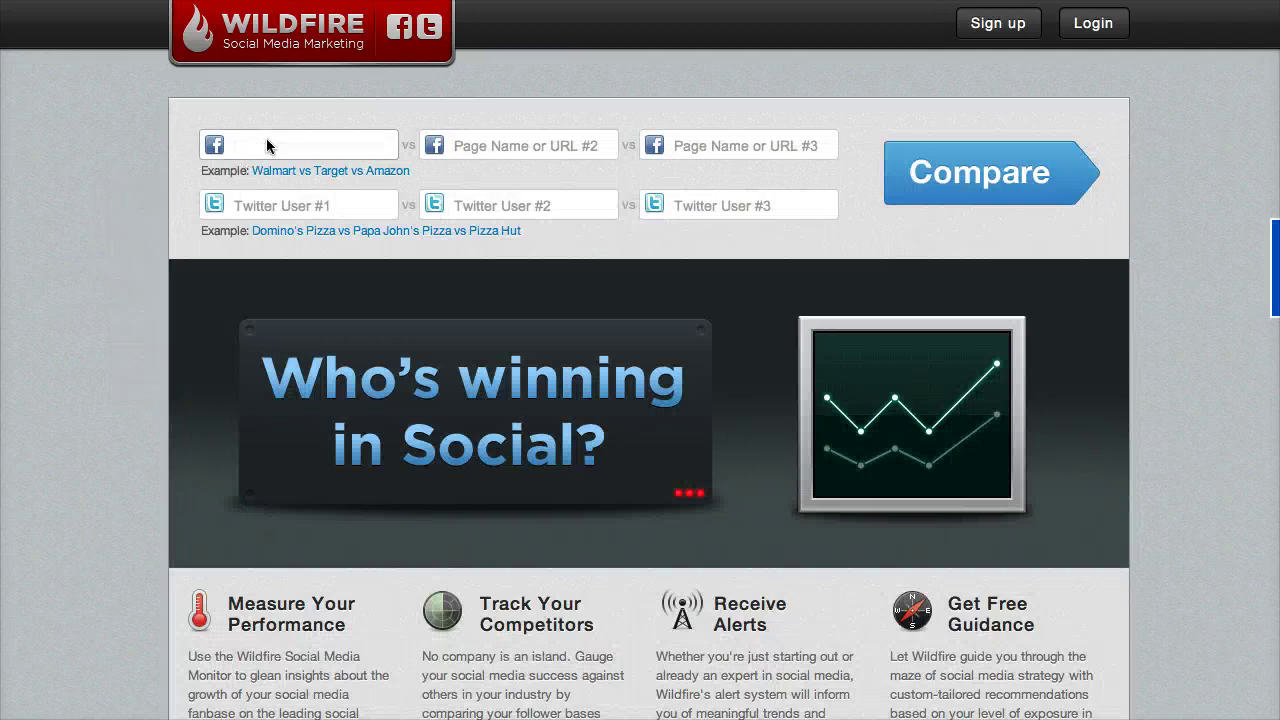
{"action": "type", "text": "Walmart"}
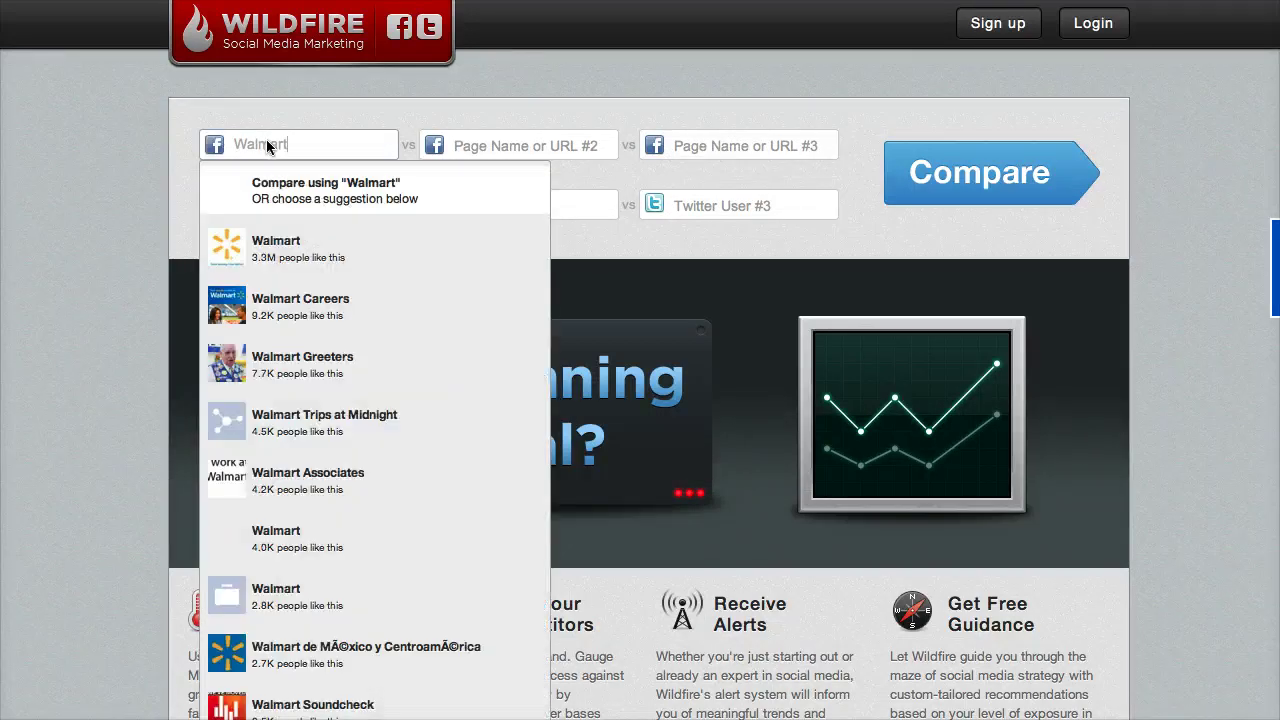
{"action": "left_click", "coordinate": [277, 248]}
{"action": "left_click", "coordinate": [497, 158]}
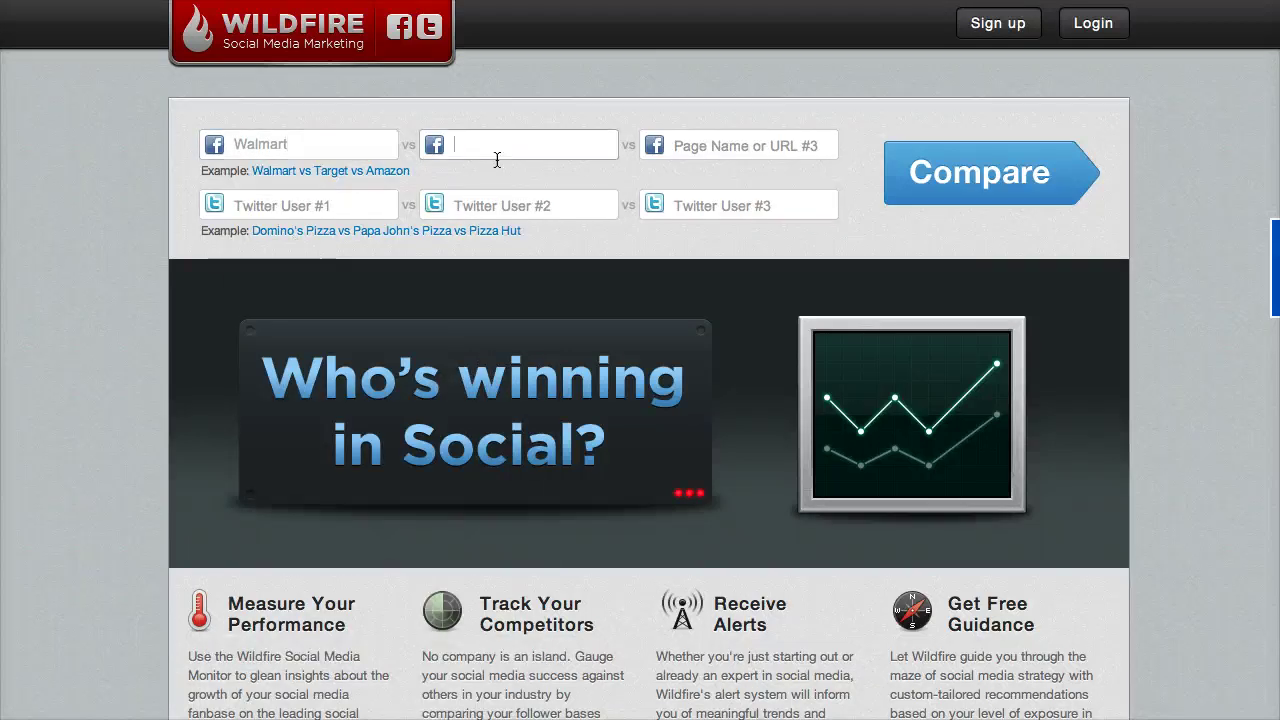
{"action": "type", "text": "Target"}
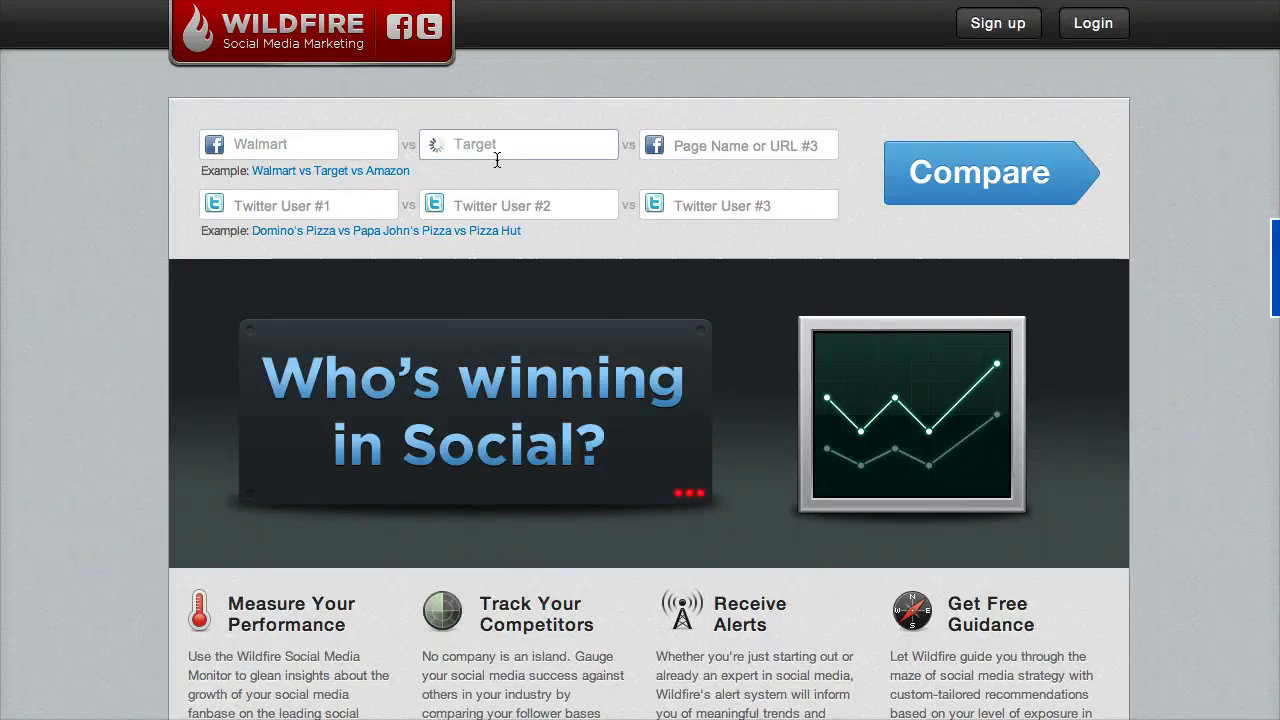
{"action": "left_click", "coordinate": [505, 250]}
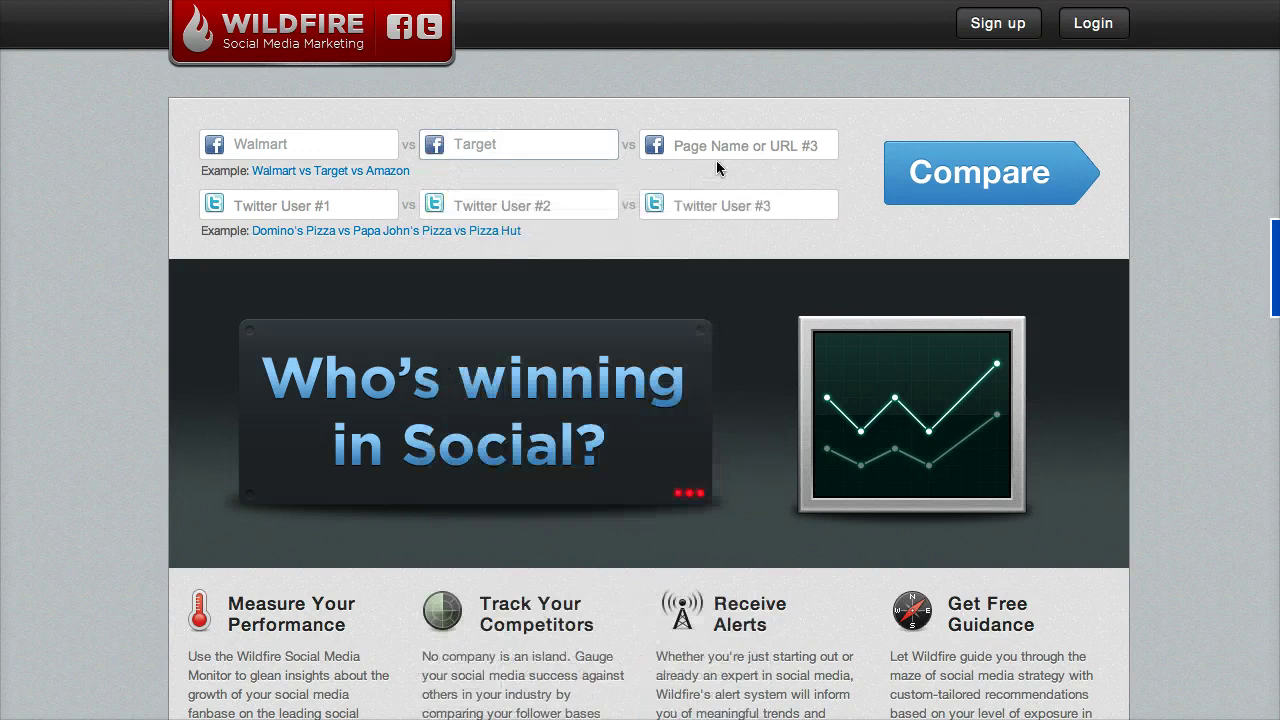
{"action": "left_click", "coordinate": [717, 160]}
{"action": "type", "text": "Amazon"}
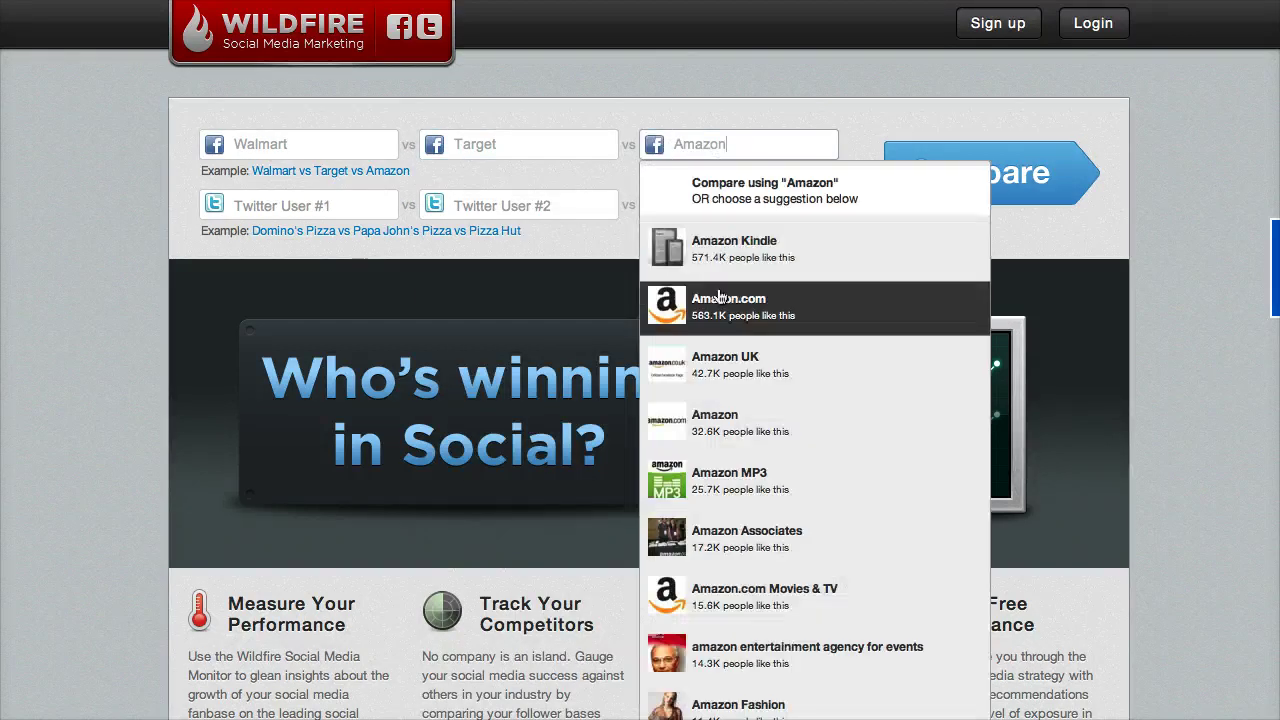
{"action": "left_click", "coordinate": [720, 298]}
{"action": "left_click", "coordinate": [950, 189]}
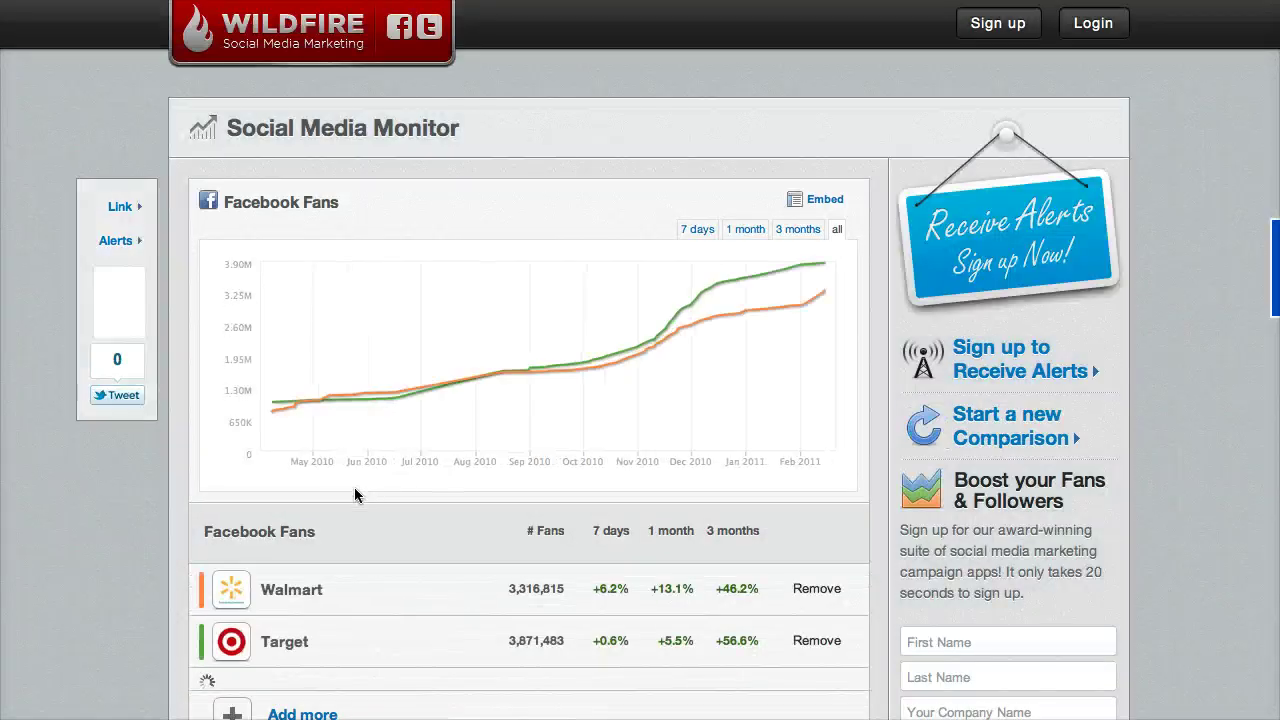
Scroll through the Facebook Fans chart and table, with Amazon.com at 563,109 fans
{"action": "scroll", "coordinate": [354, 494], "scroll_direction": "down", "scroll_amount": 1}
{"action": "scroll", "coordinate": [354, 494], "scroll_direction": "down", "scroll_amount": 1}
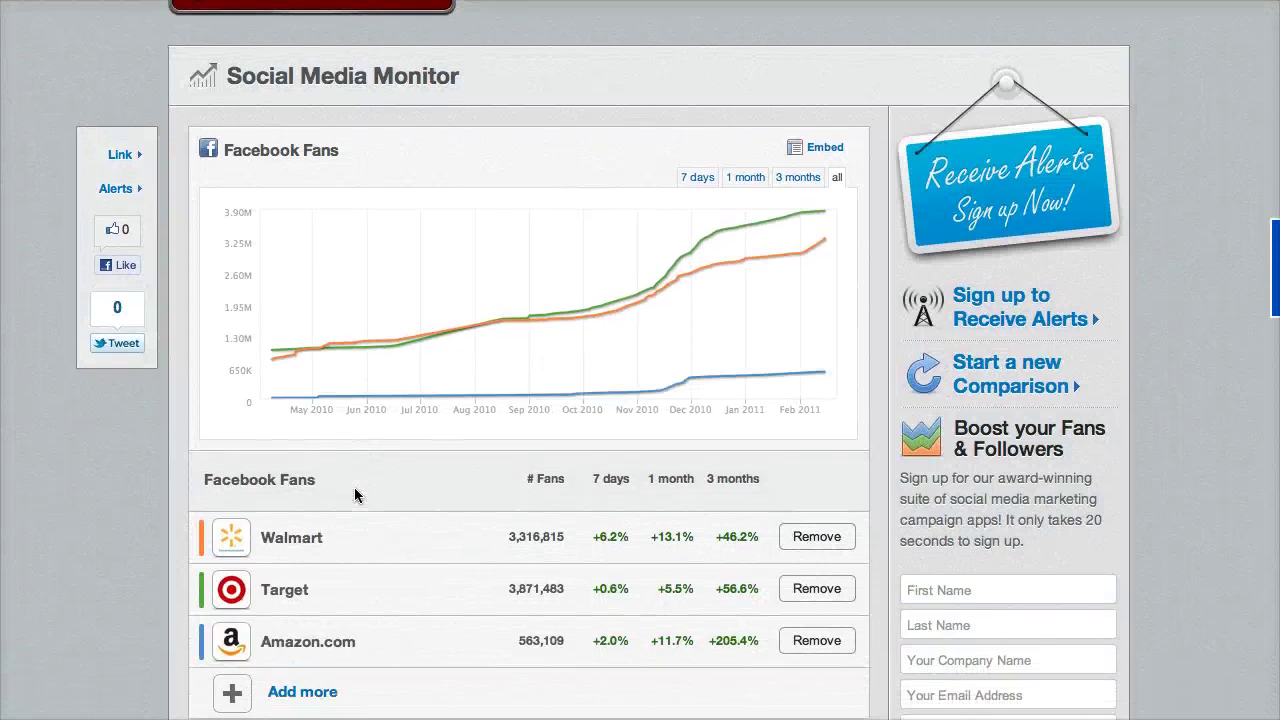
{"action": "scroll", "coordinate": [340, 440], "scroll_direction": "down", "scroll_amount": 2}
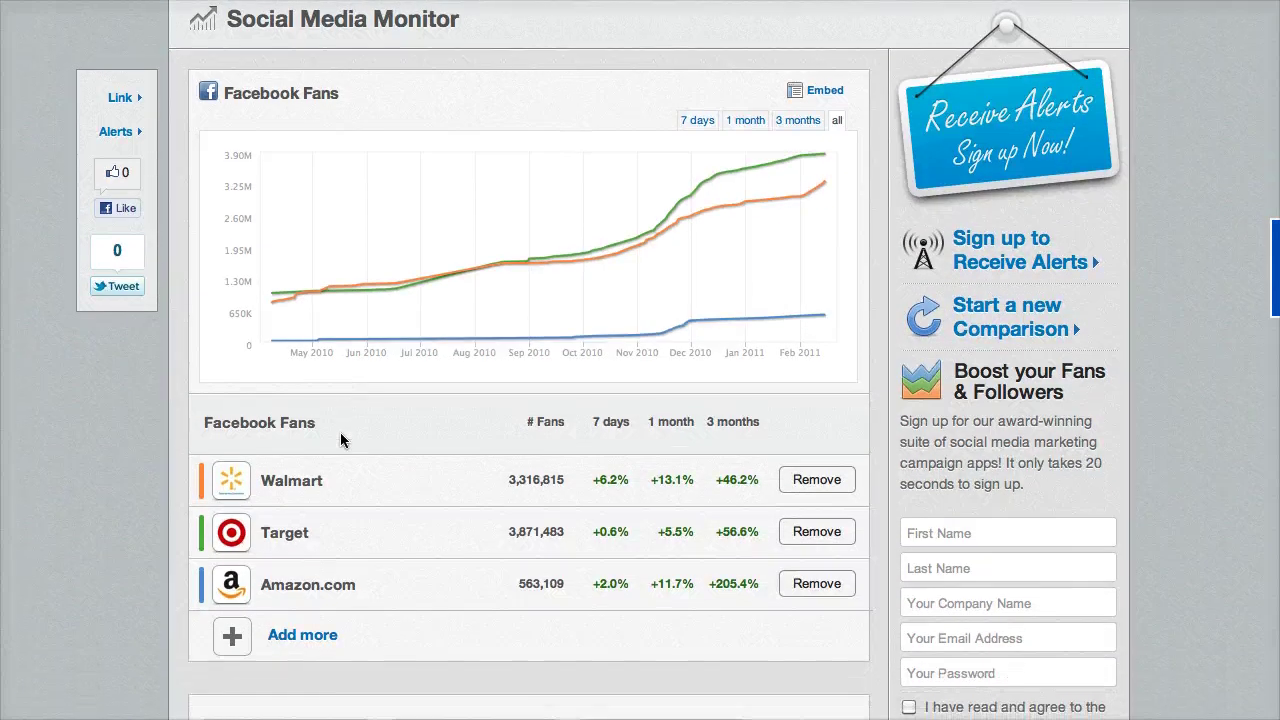
{"action": "scroll", "coordinate": [340, 441], "scroll_direction": "down", "scroll_amount": 1}
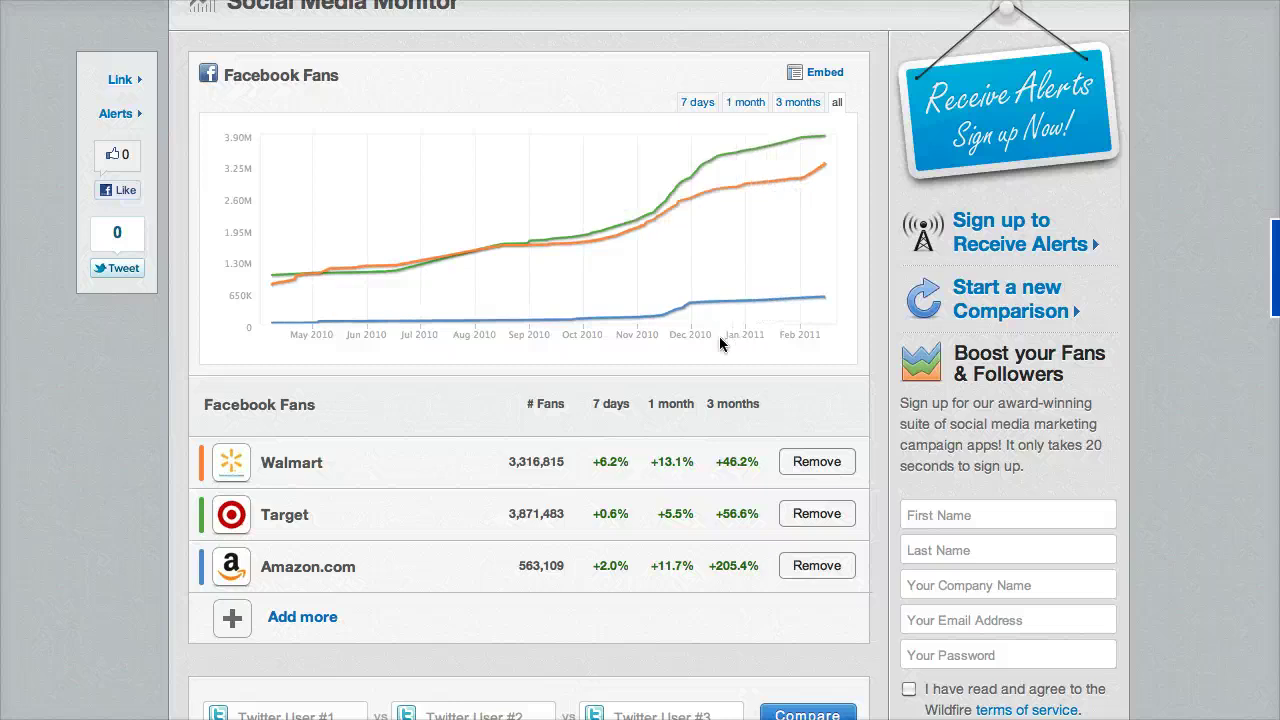
{"action": "scroll", "coordinate": [720, 343], "scroll_direction": "down", "scroll_amount": 2}
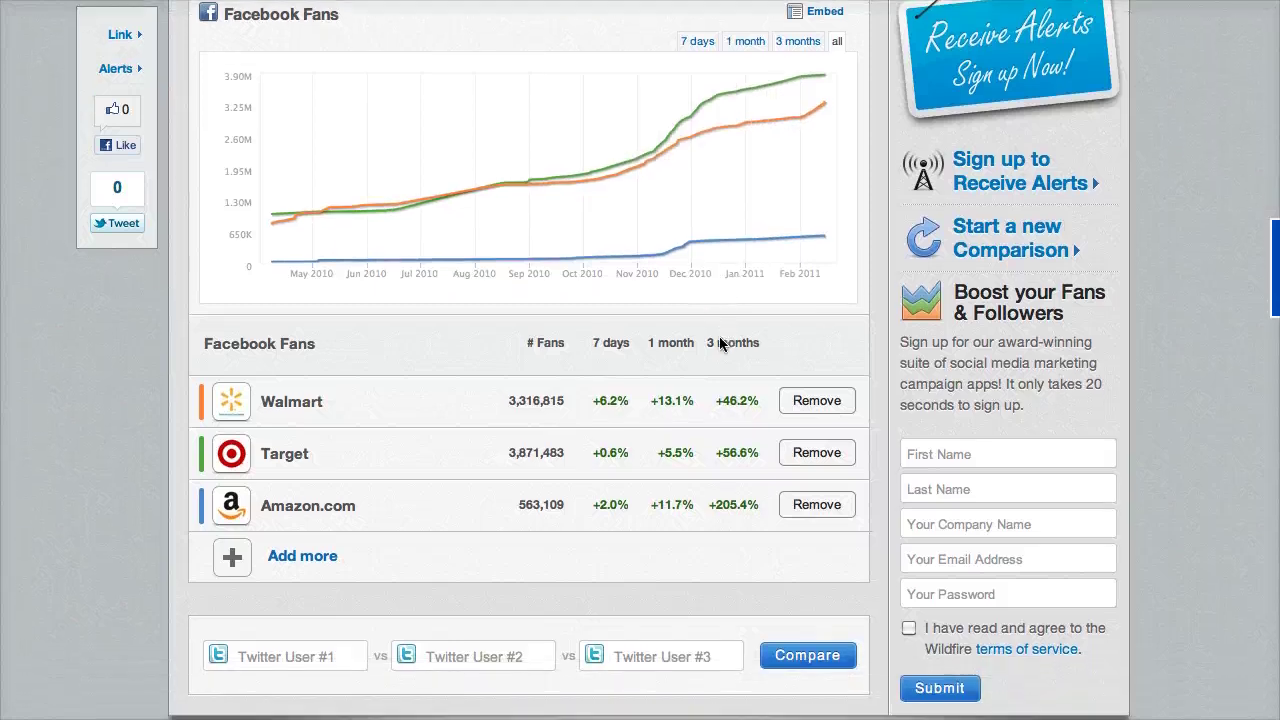
{"action": "scroll", "coordinate": [719, 343], "scroll_direction": "down", "scroll_amount": 1}
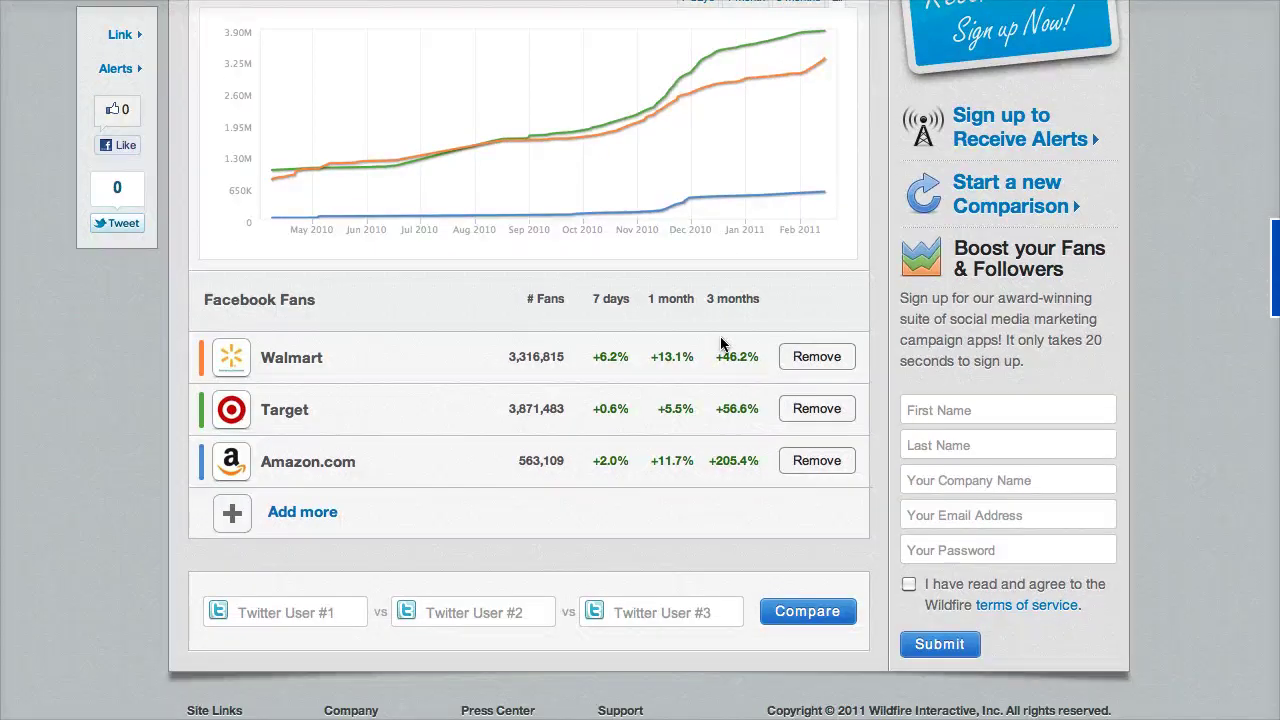
{"action": "scroll", "coordinate": [906, 432], "scroll_direction": "up", "scroll_amount": 3}
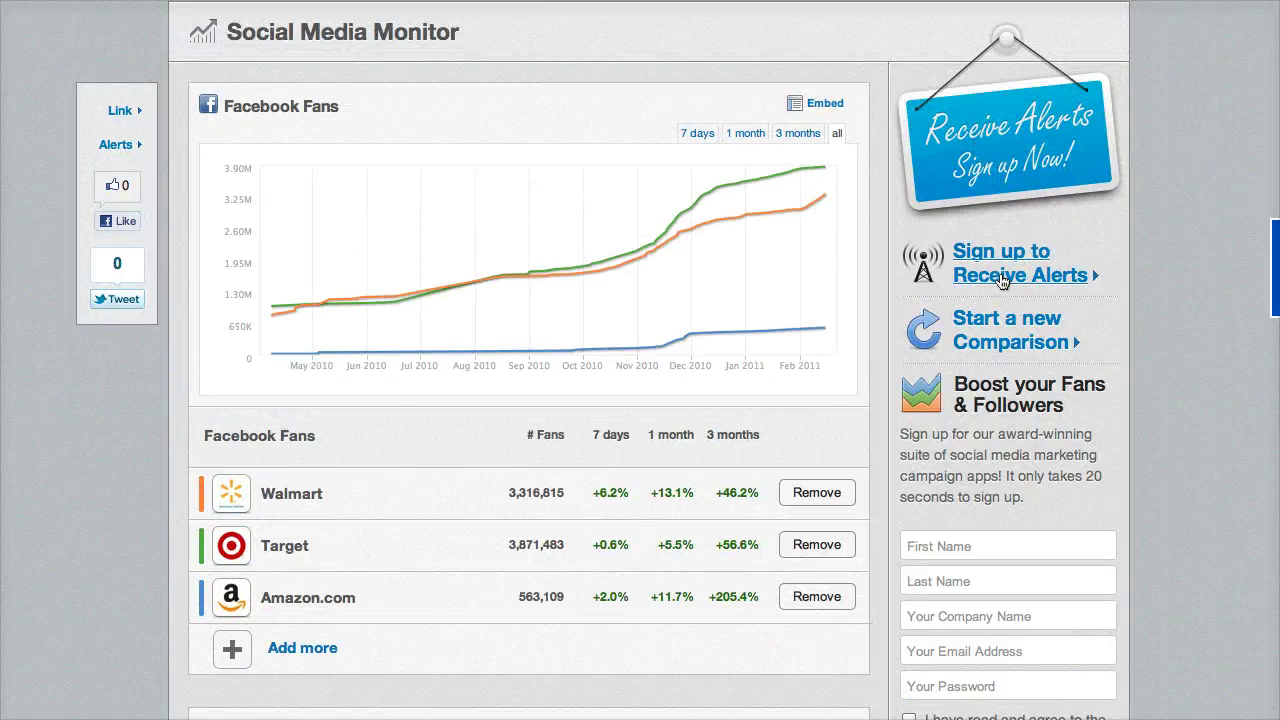
Open the 'Sign up to Receive Alerts' weekly email subscription for the Walmart–Target–Amazon.com comparison
{"action": "left_click", "coordinate": [1002, 278]}
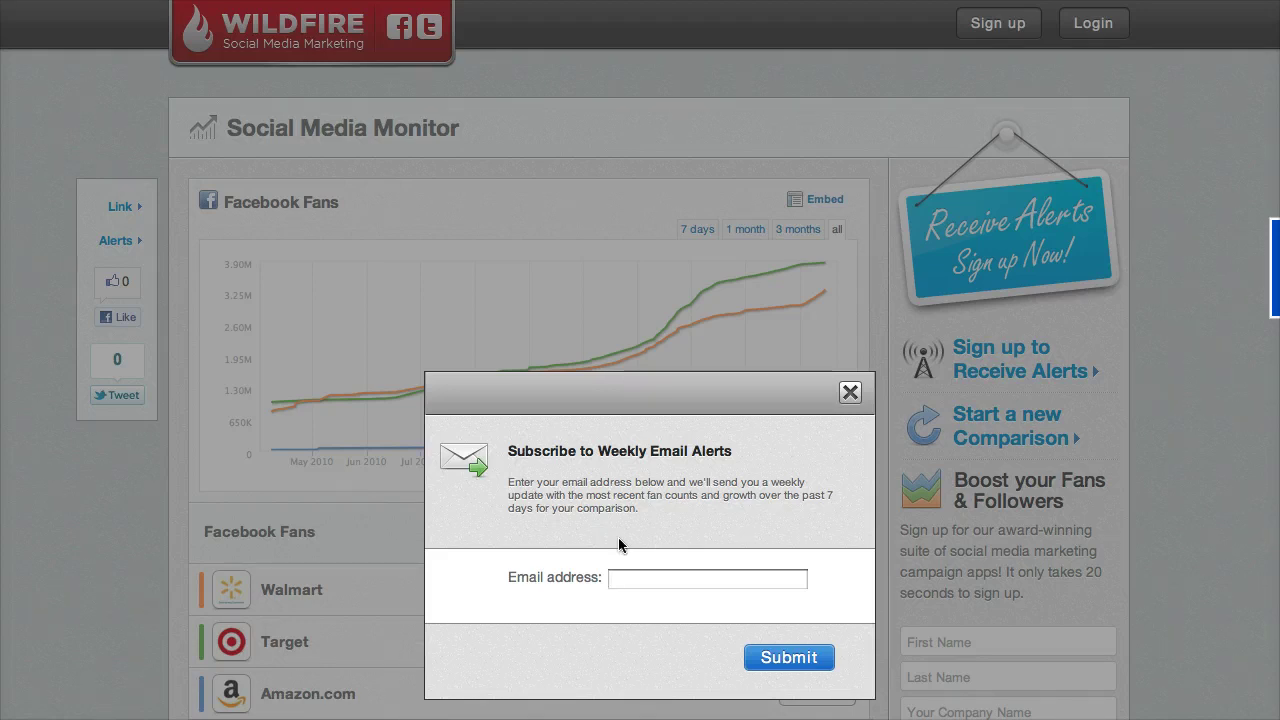
{"action": "scroll", "coordinate": [619, 544], "scroll_direction": "down", "scroll_amount": 1}
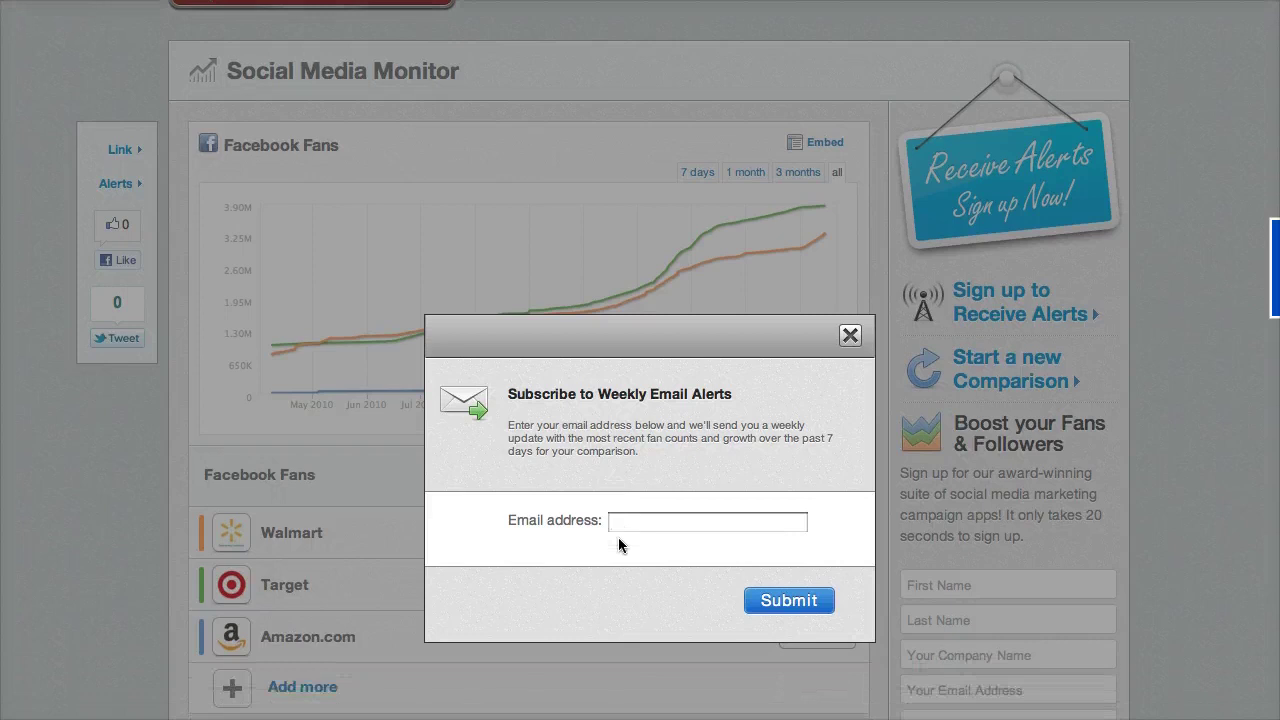
{"action": "scroll", "coordinate": [618, 540], "scroll_direction": "down", "scroll_amount": 1}
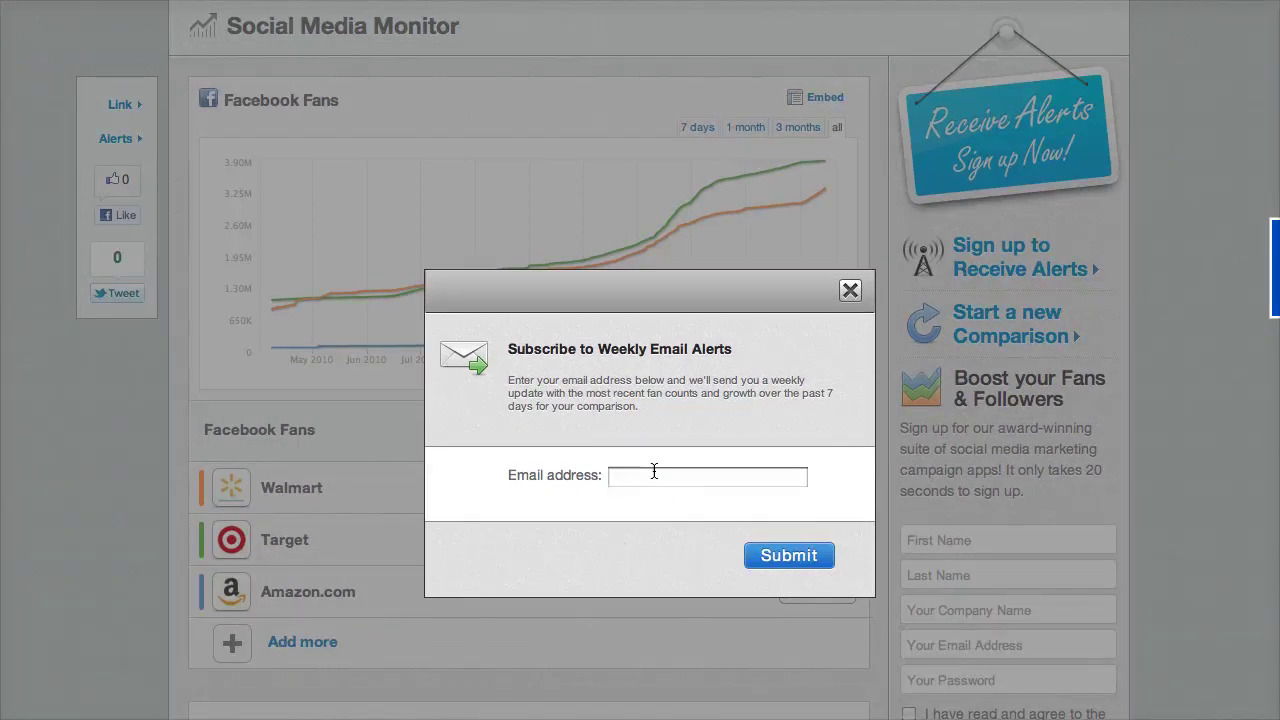
Dismiss the alerts dialog without an e-mail address and scroll down to the Twitter User fields
{"action": "left_click", "coordinate": [849, 291]}
{"action": "scroll", "coordinate": [686, 280], "scroll_direction": "down", "scroll_amount": 2}
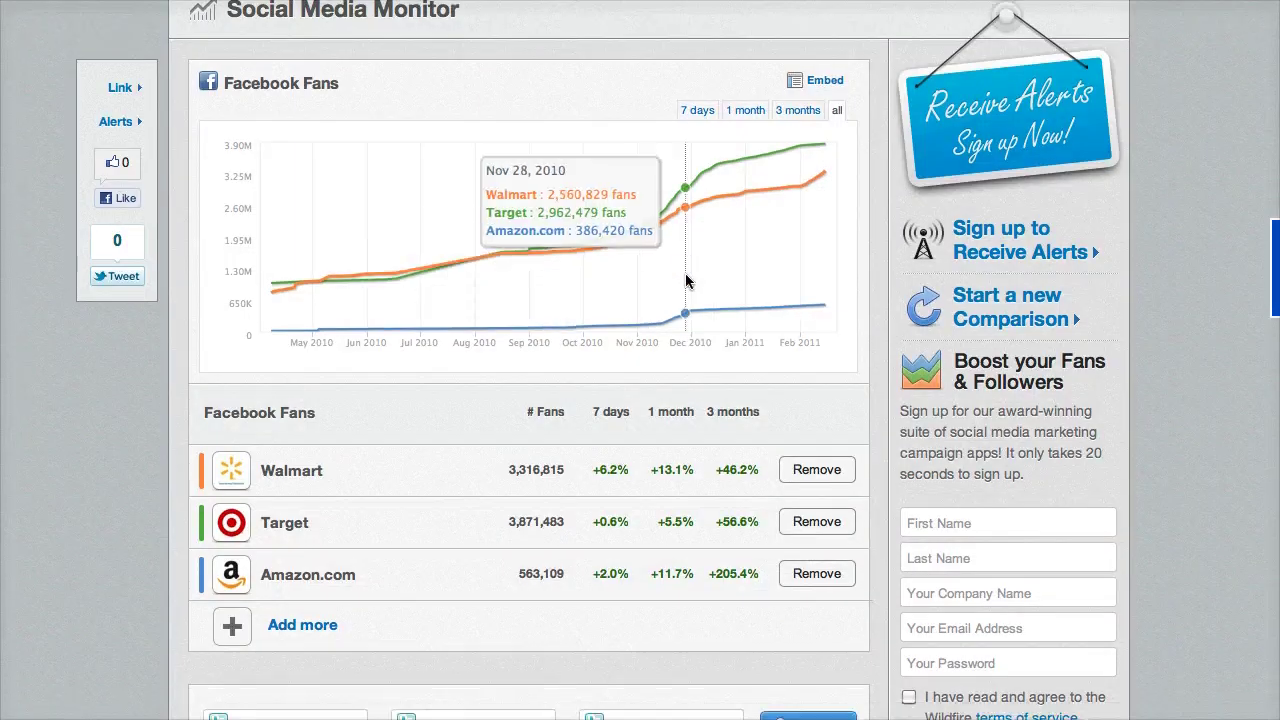
{"action": "scroll", "coordinate": [686, 280], "scroll_direction": "down", "scroll_amount": 1}
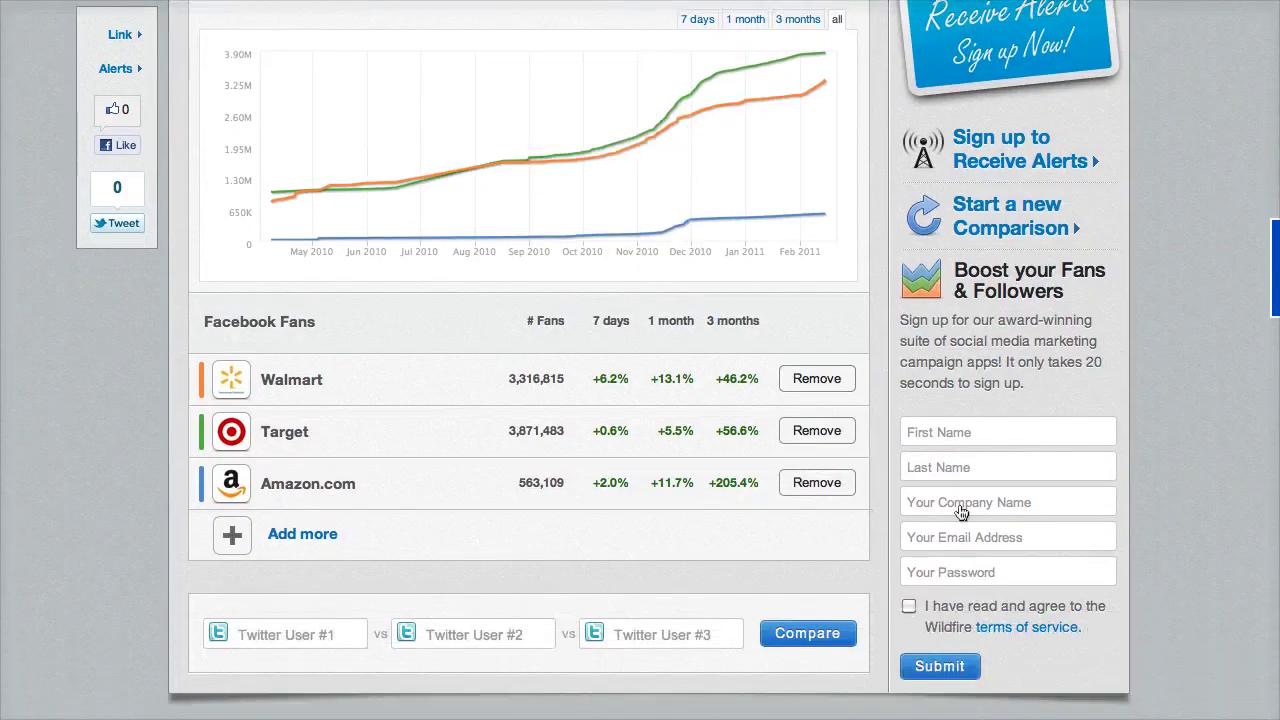